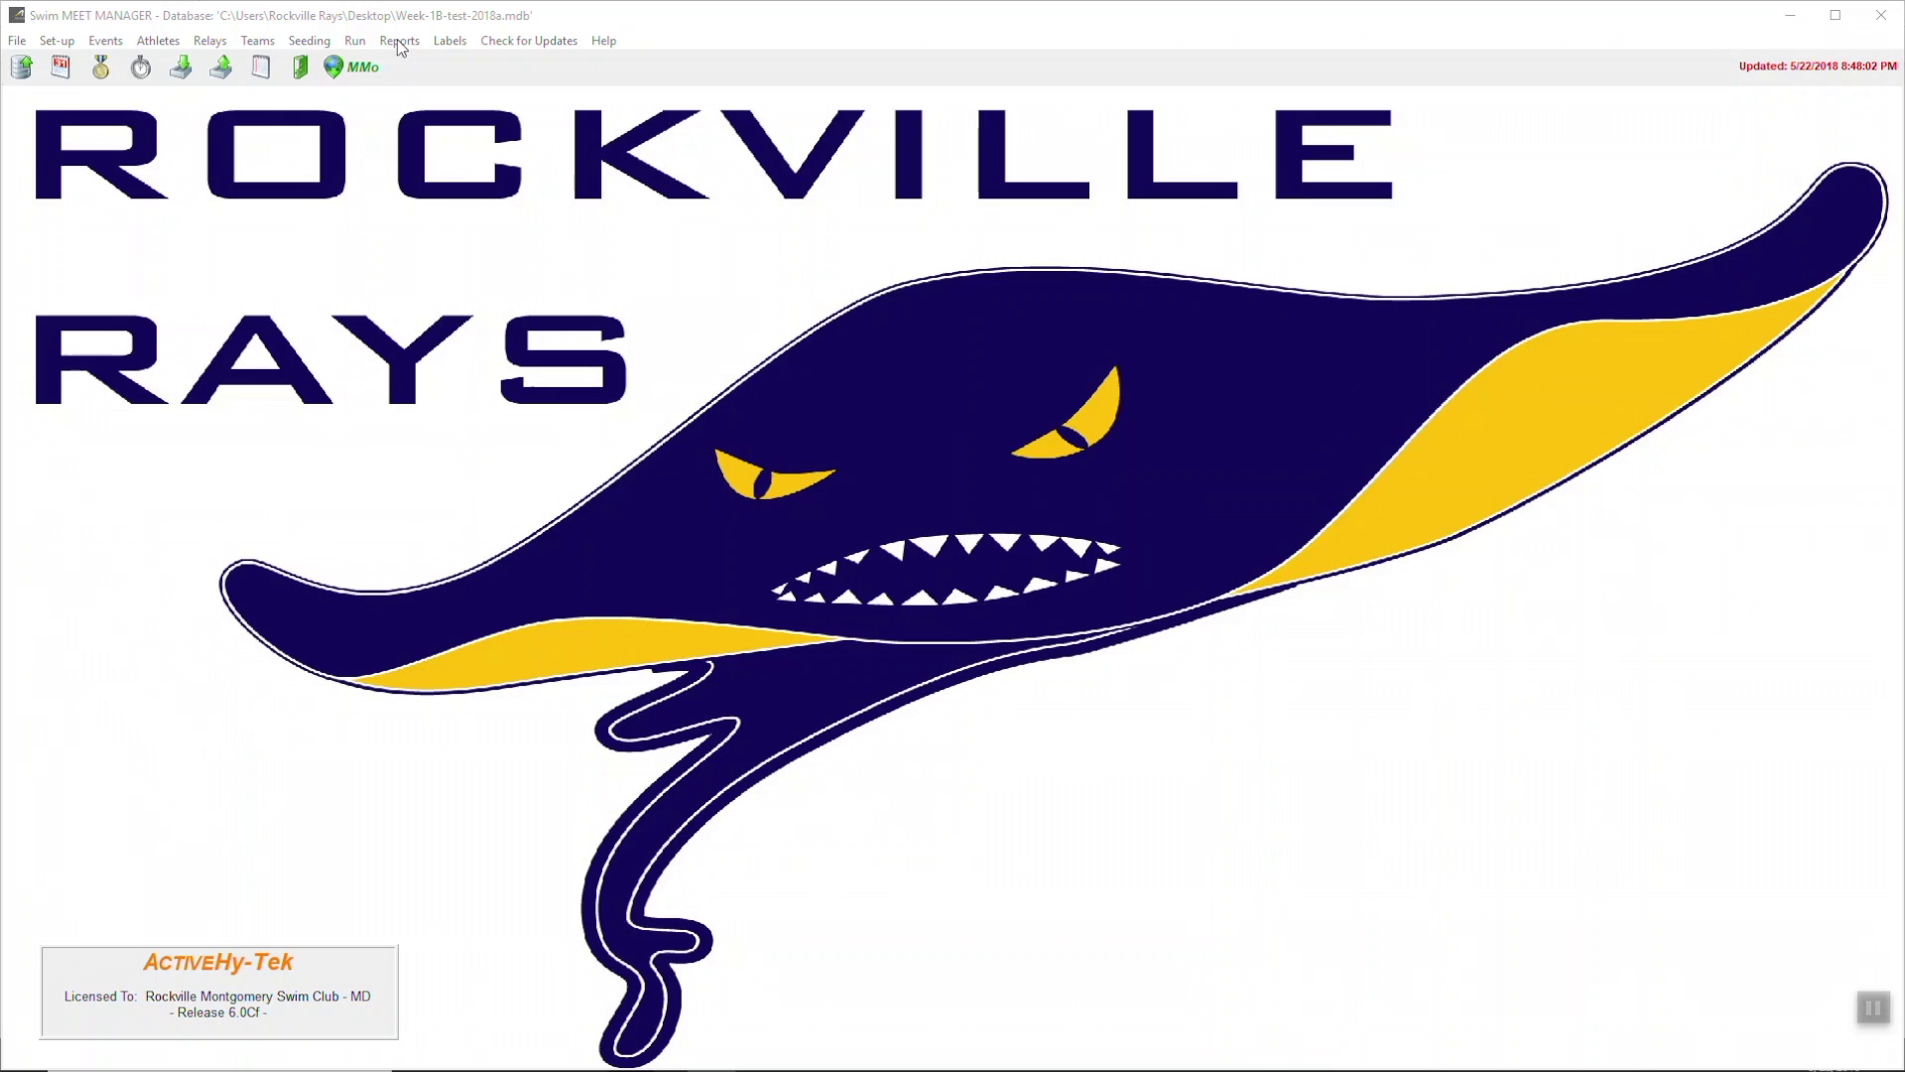
# Open the Results report setup
pyautogui.click(400, 41)
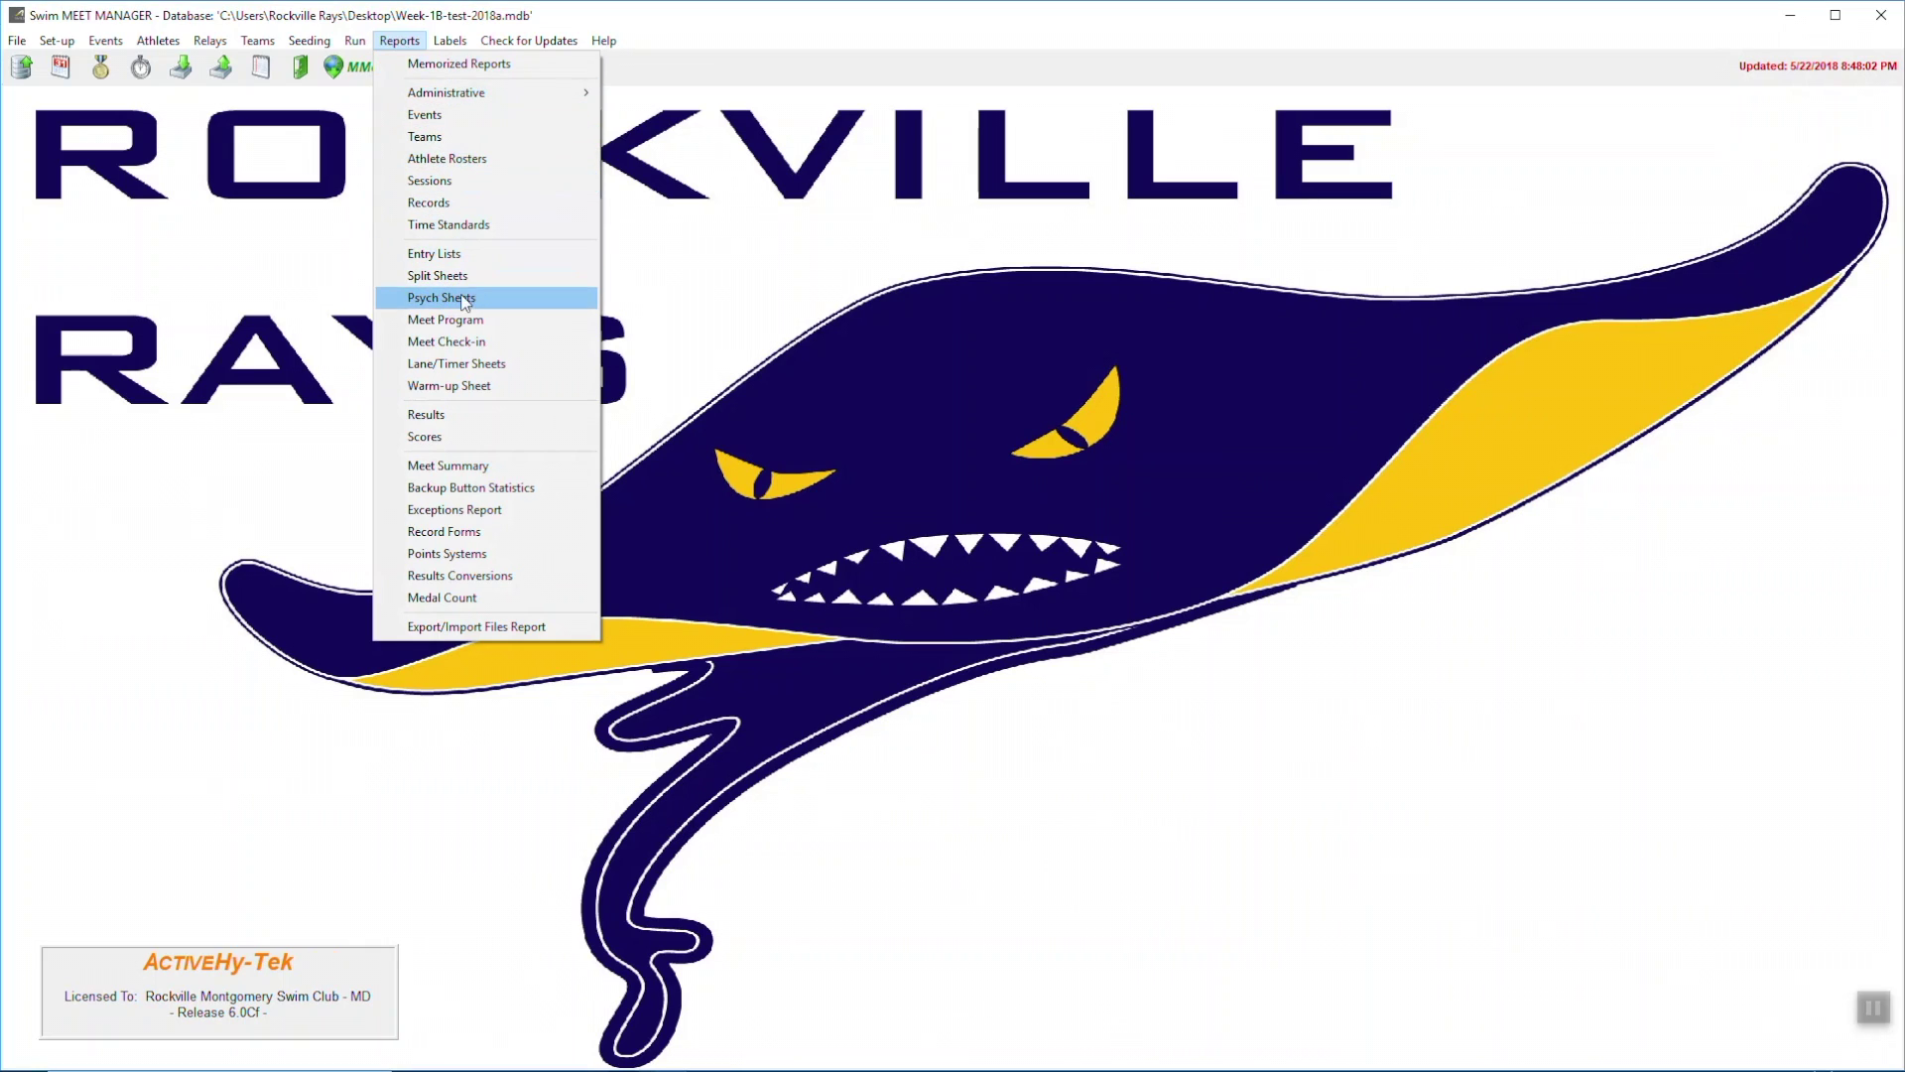
pyautogui.click(480, 419)
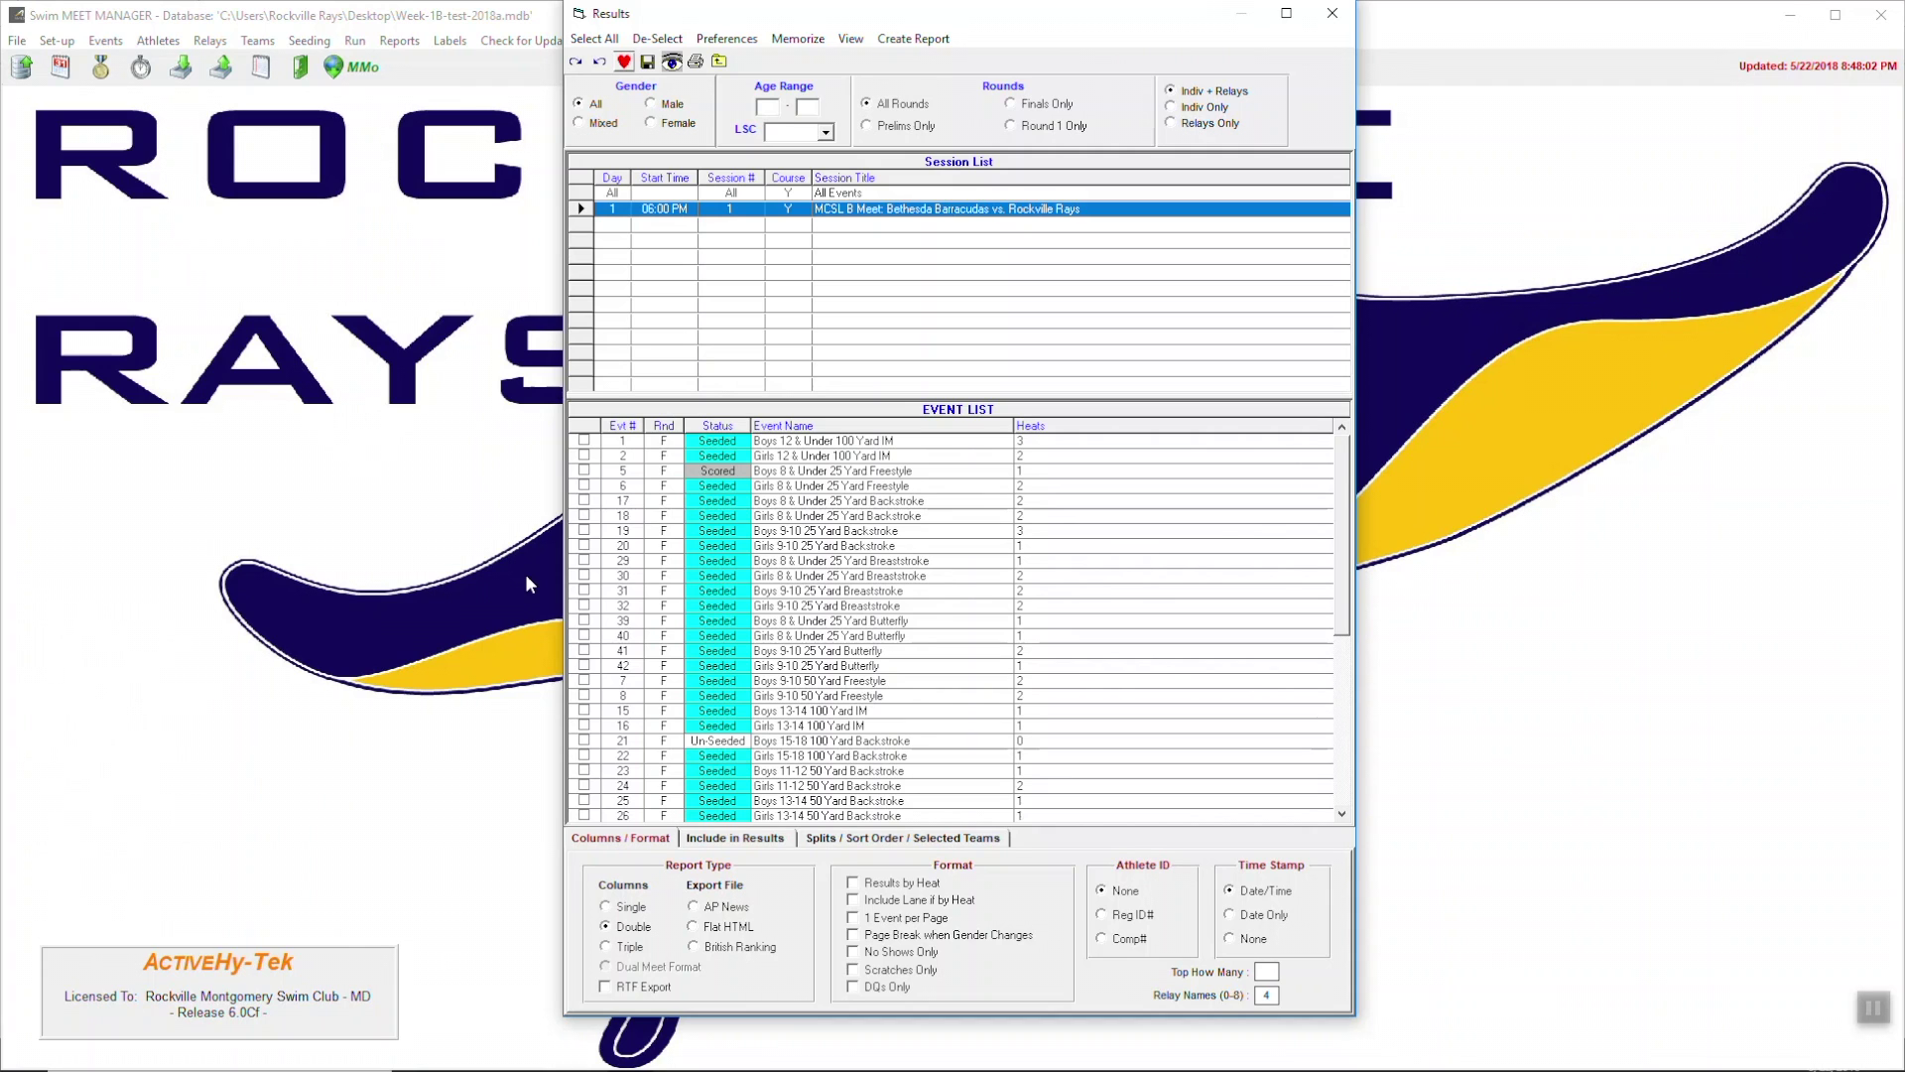
pyautogui.click(584, 440)
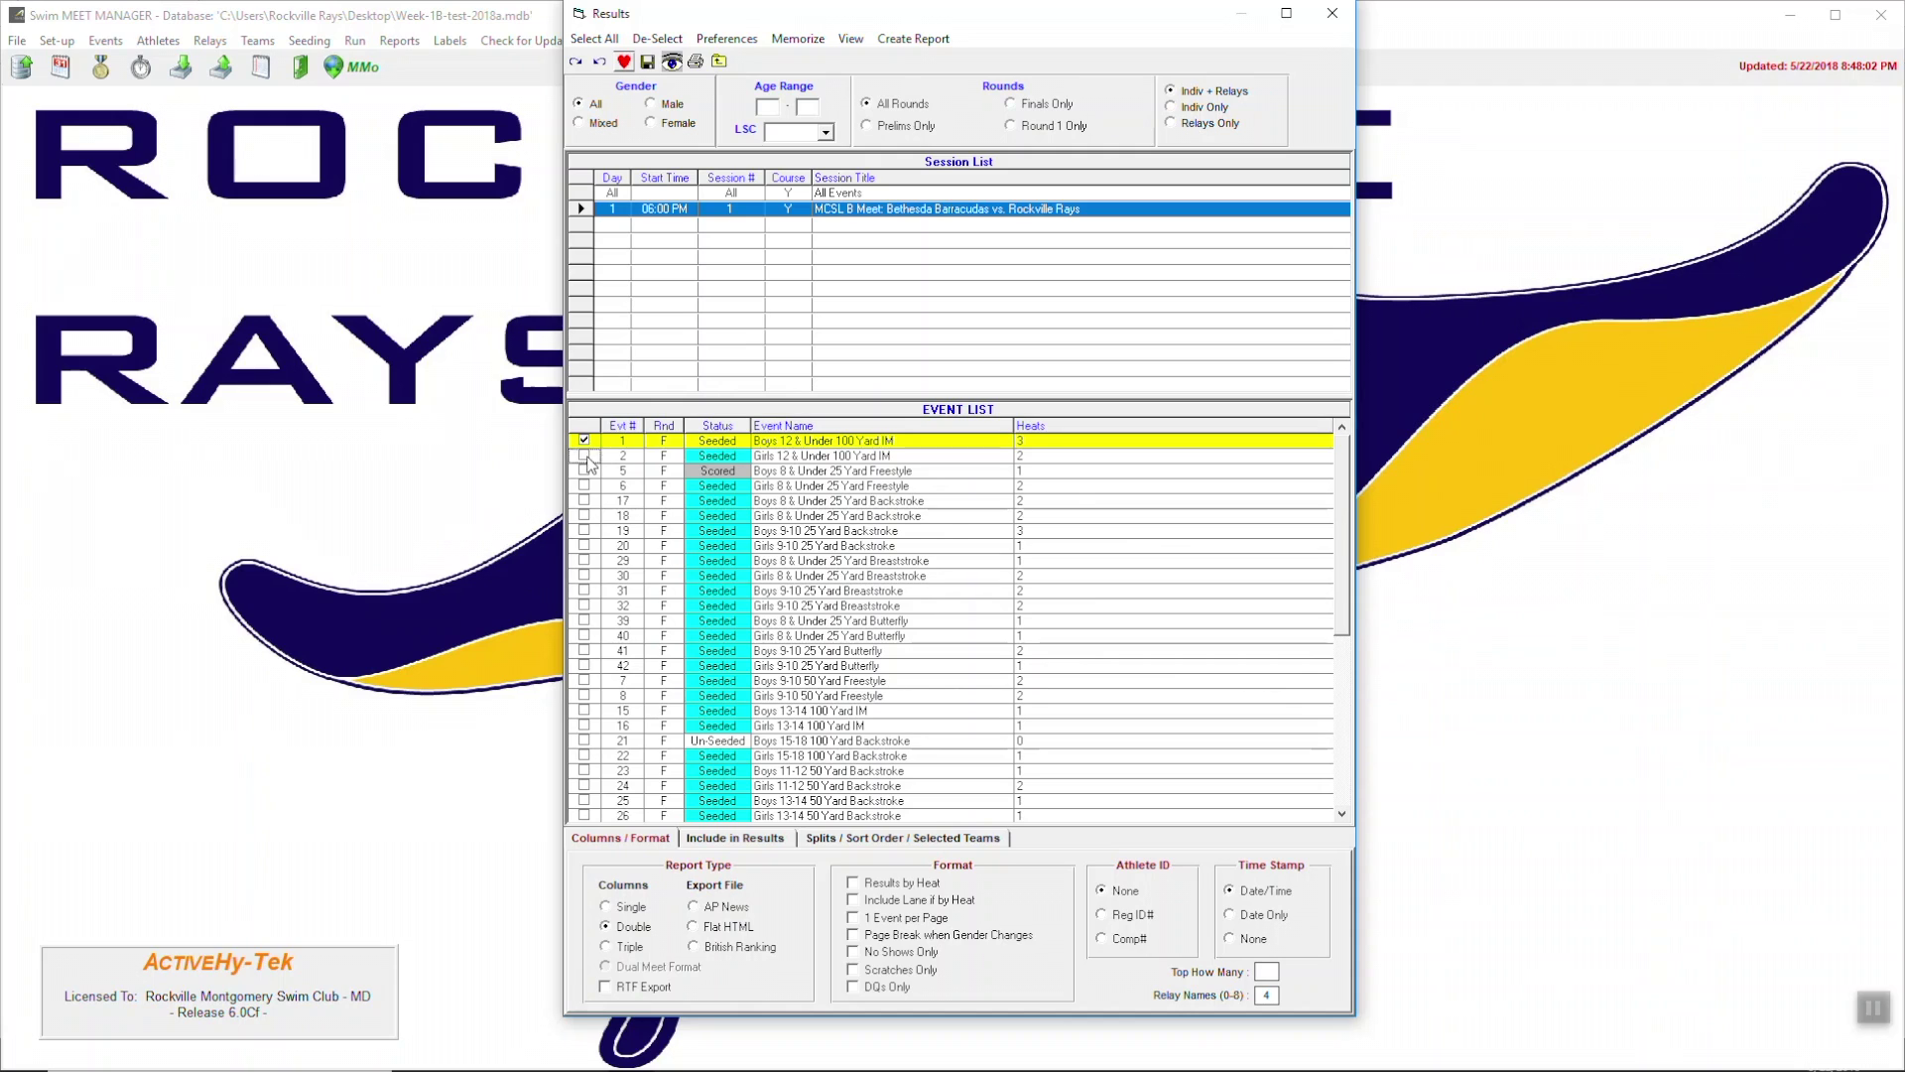
pyautogui.click(585, 455)
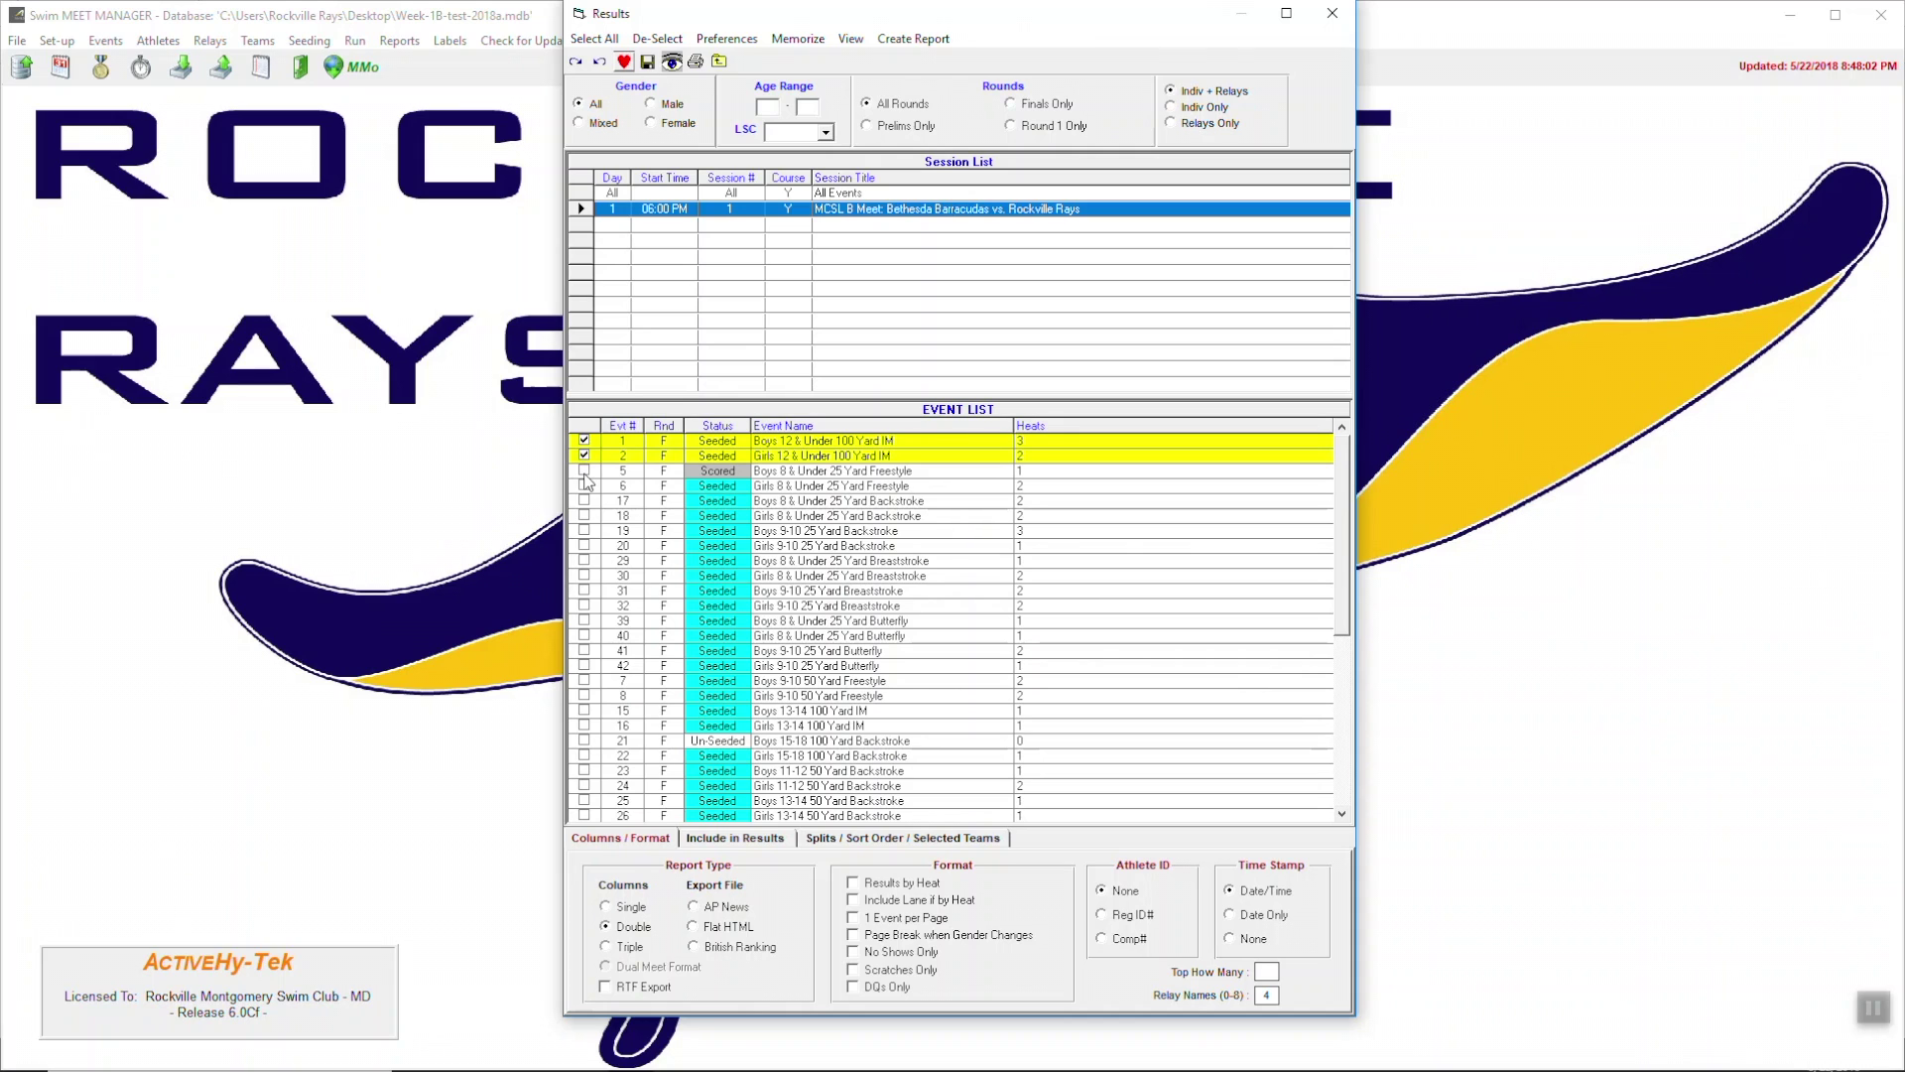
pyautogui.click(584, 473)
pyautogui.click(584, 485)
pyautogui.click(583, 500)
pyautogui.click(584, 515)
pyautogui.click(583, 532)
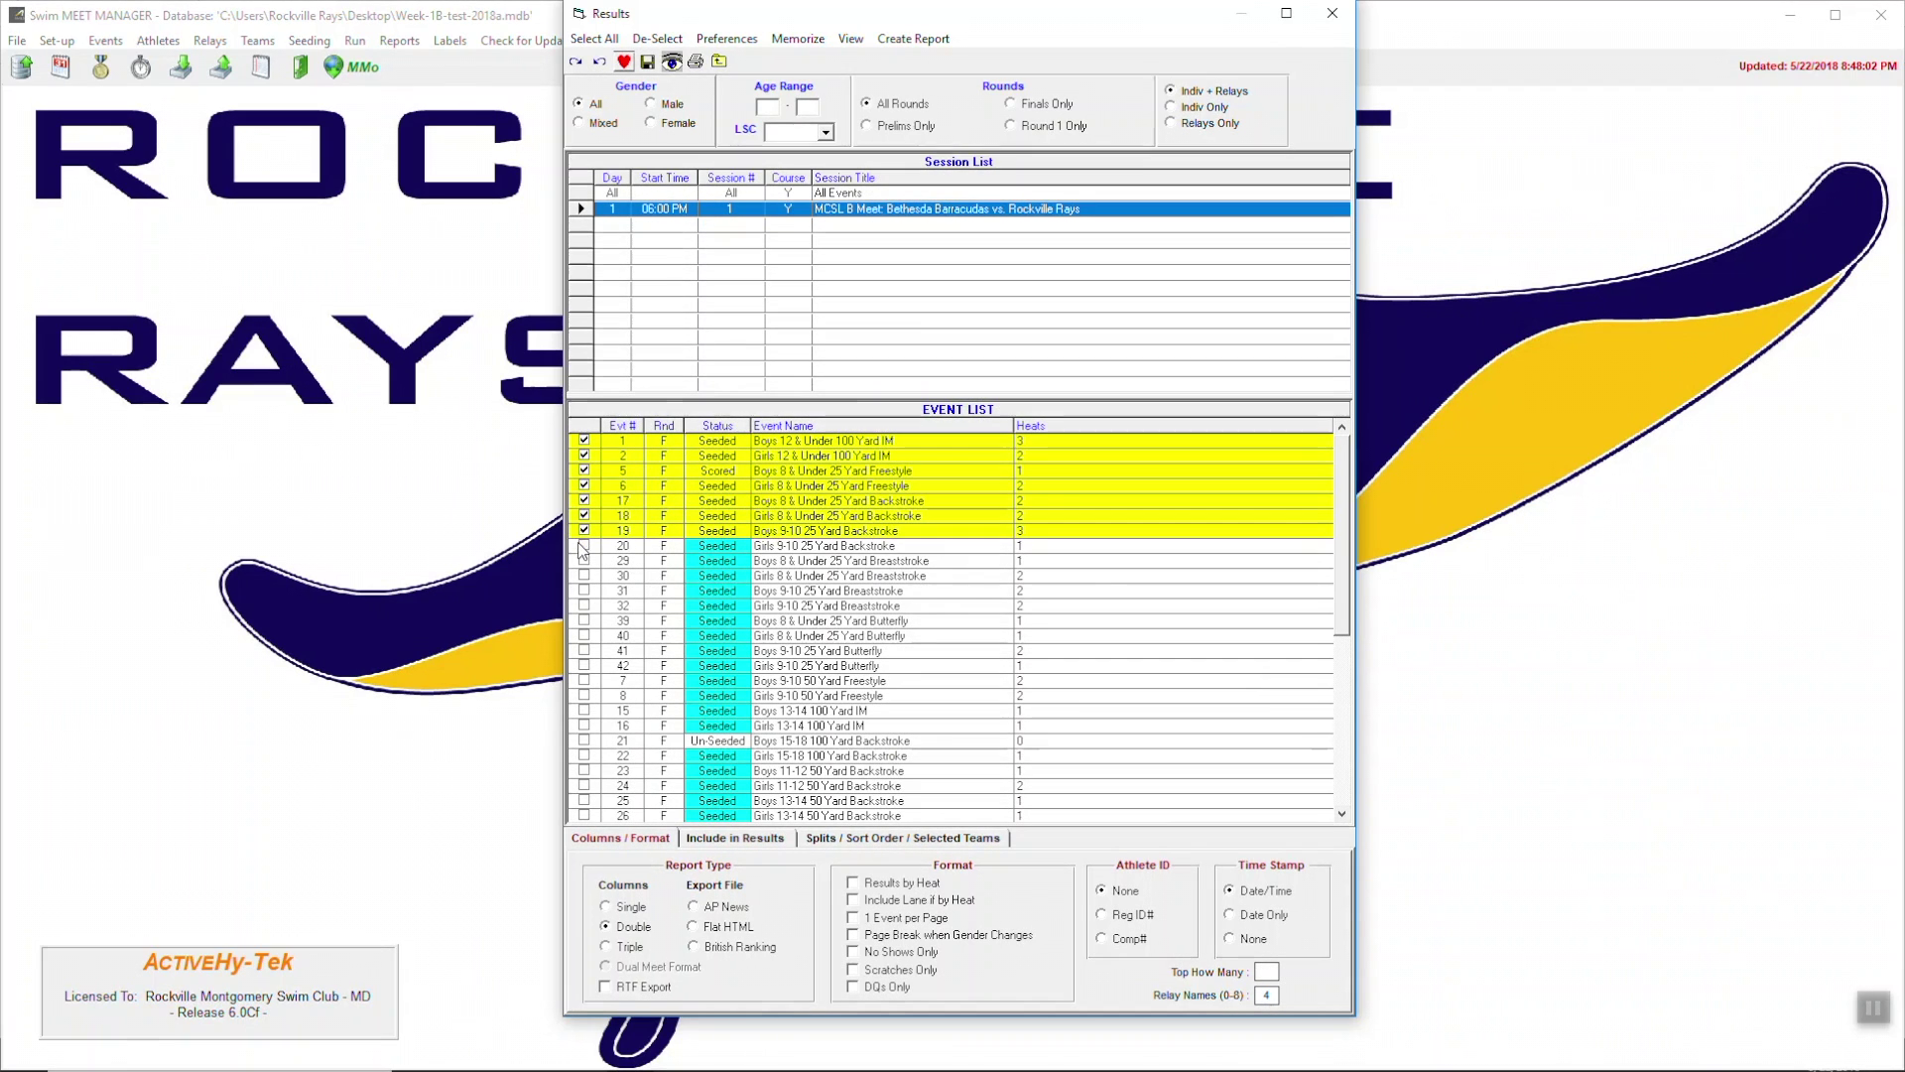
pyautogui.click(584, 546)
pyautogui.click(584, 561)
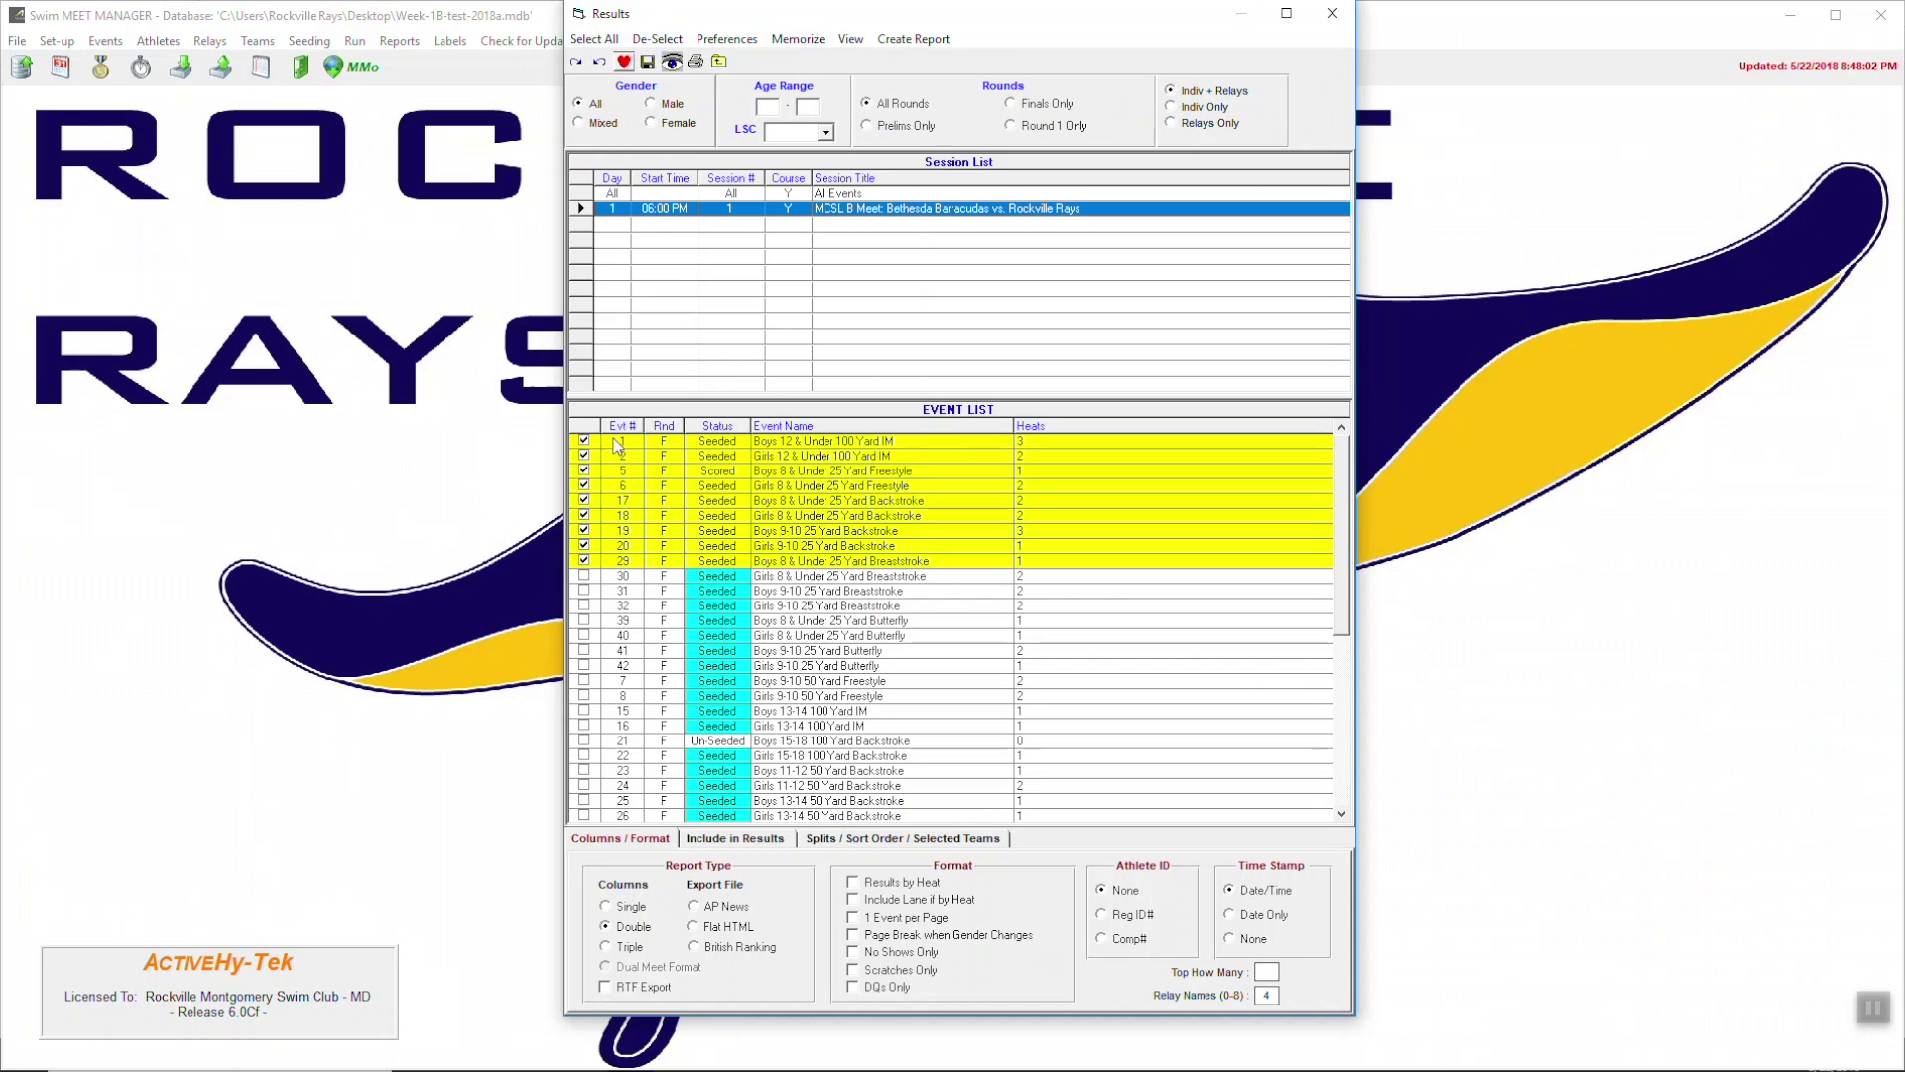
pyautogui.click(657, 37)
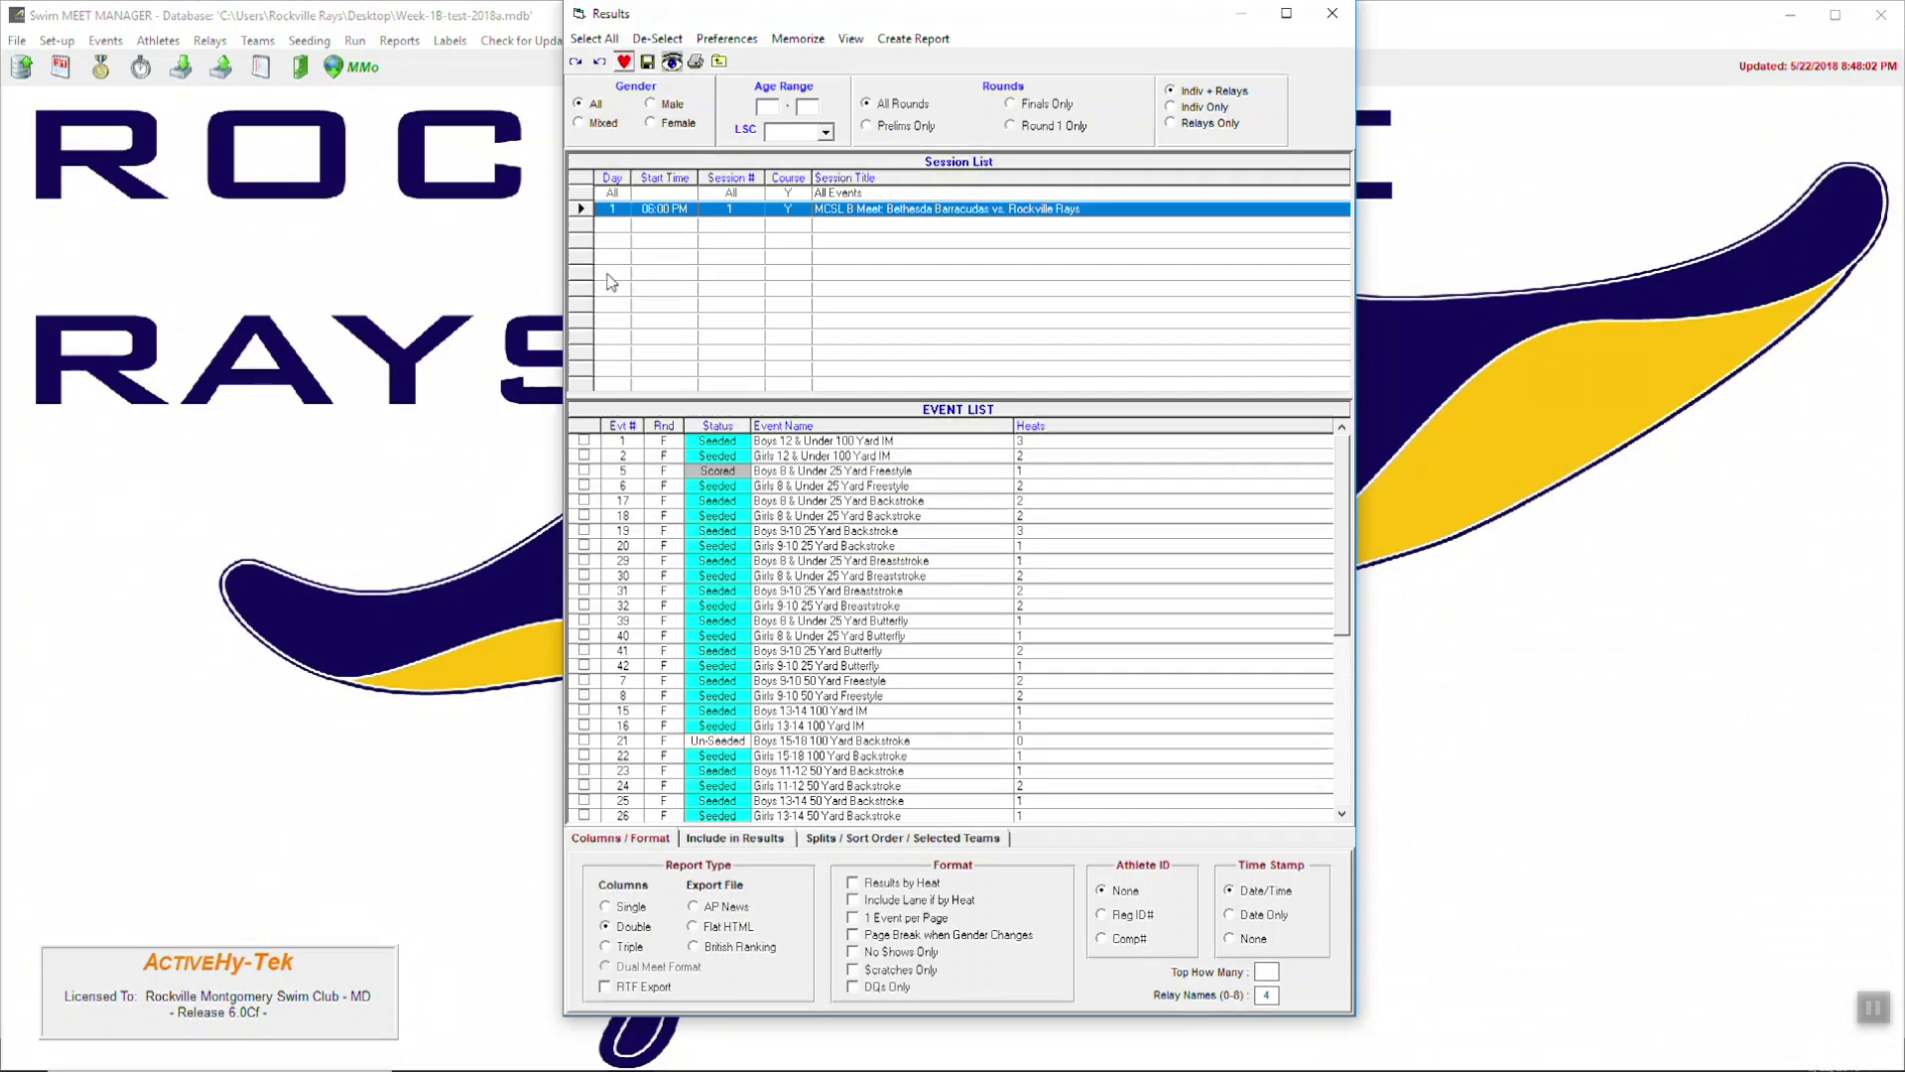
# Create a results report for events 1, 2, 5, 6, 17 and 18, and close its preview
pyautogui.click(583, 471)
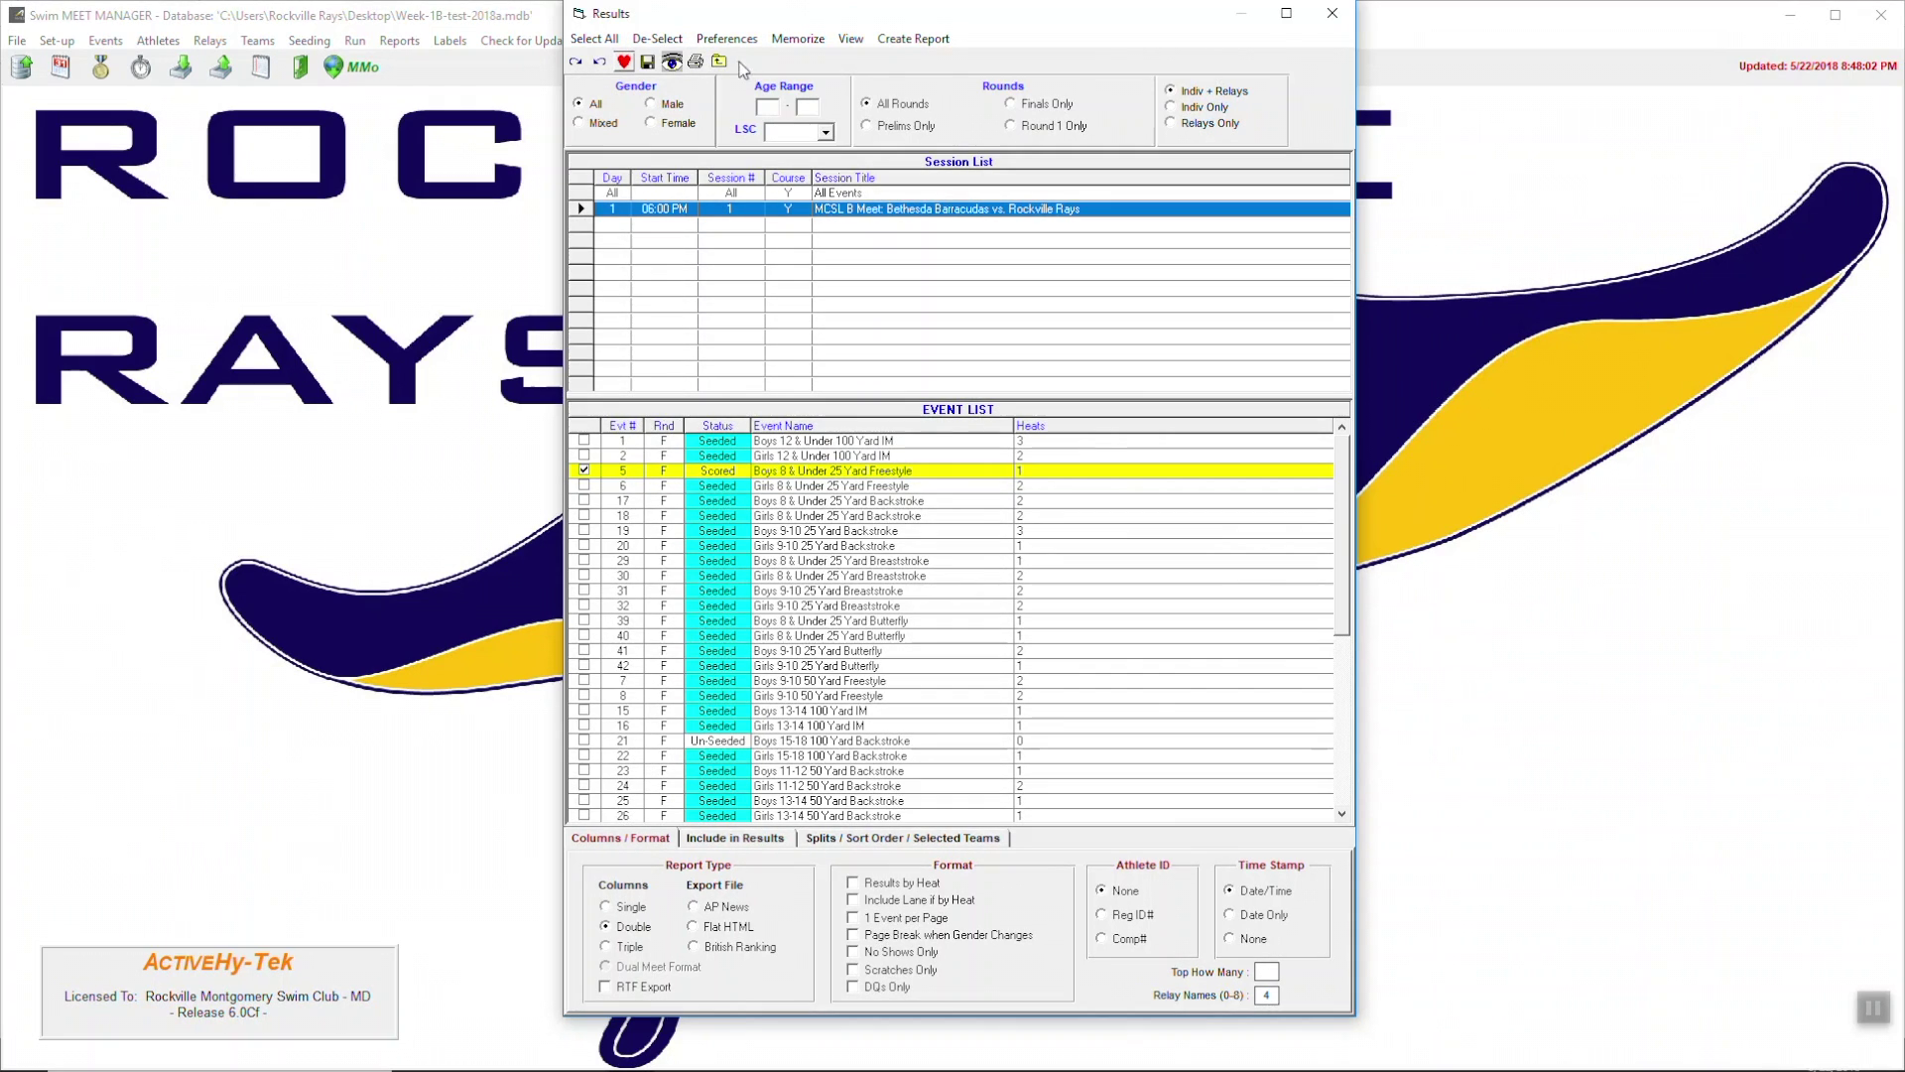
pyautogui.click(585, 442)
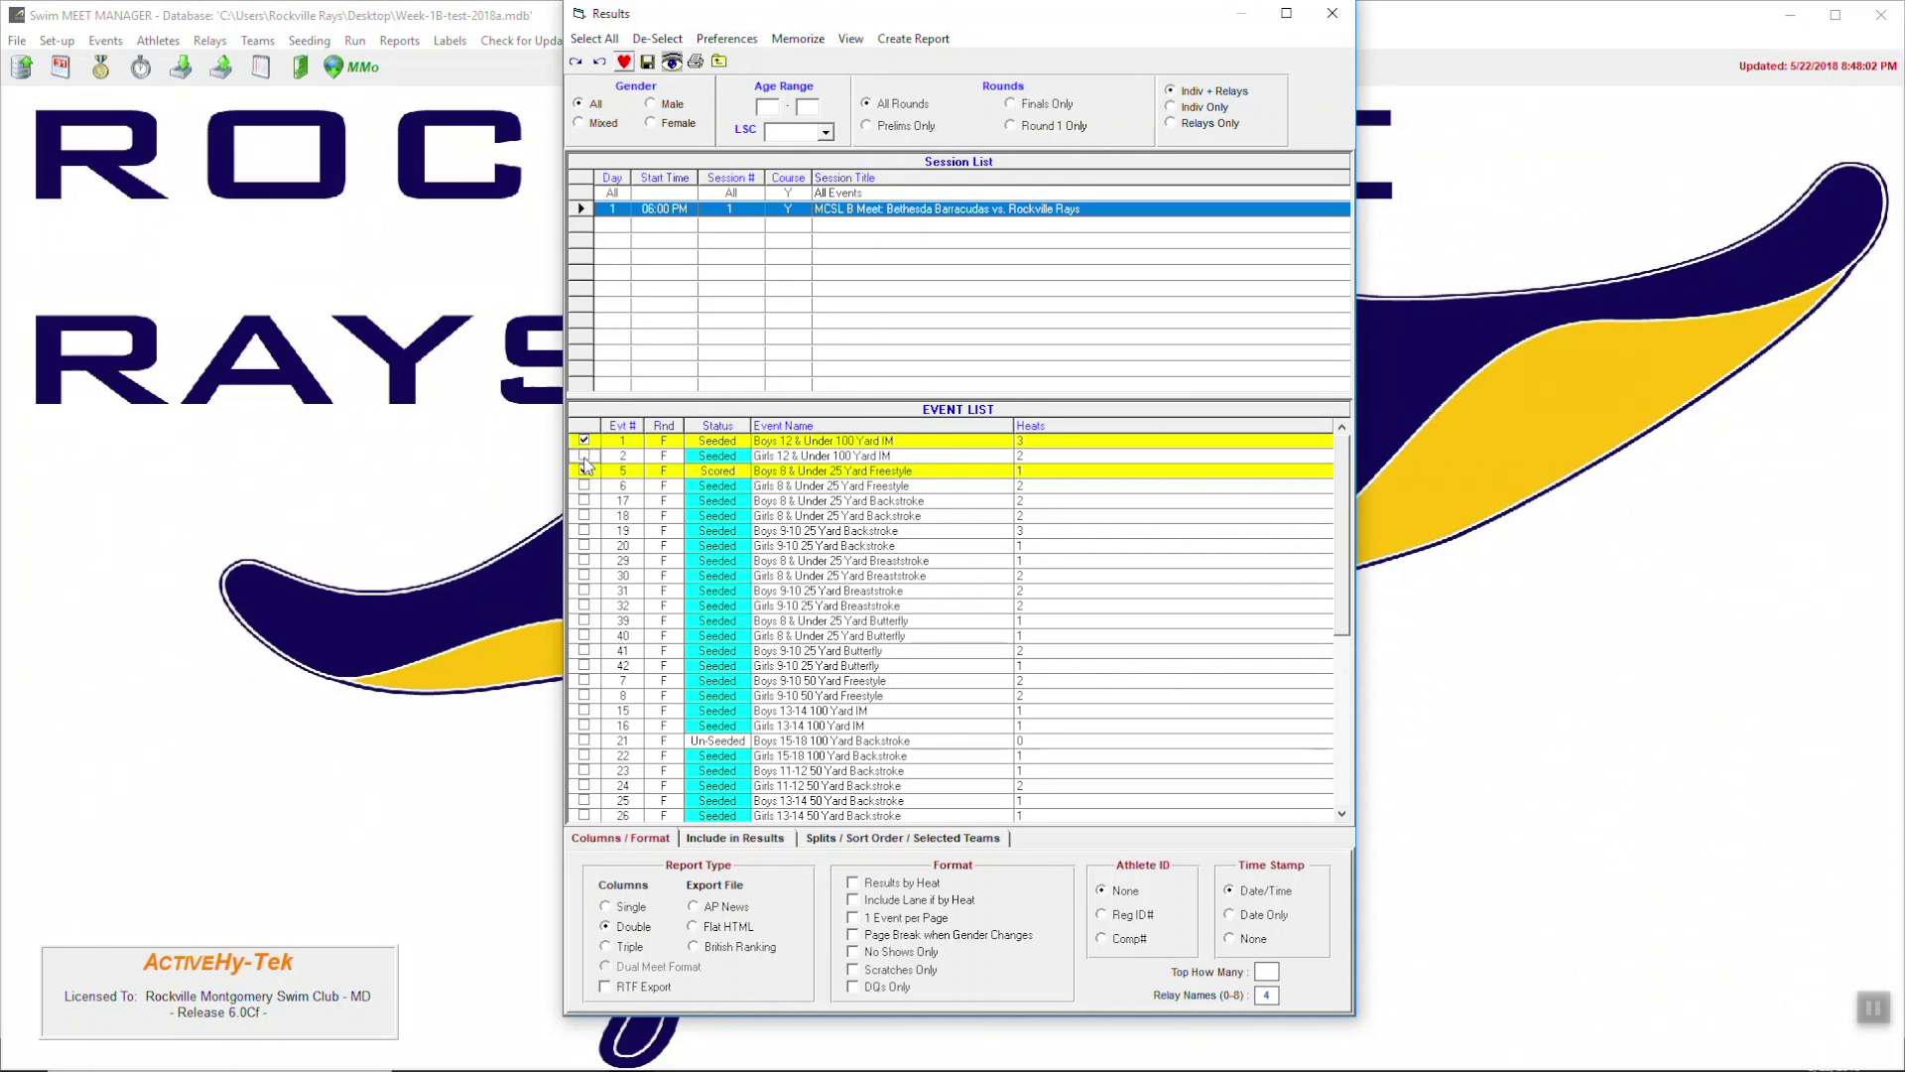
pyautogui.click(585, 456)
pyautogui.click(585, 485)
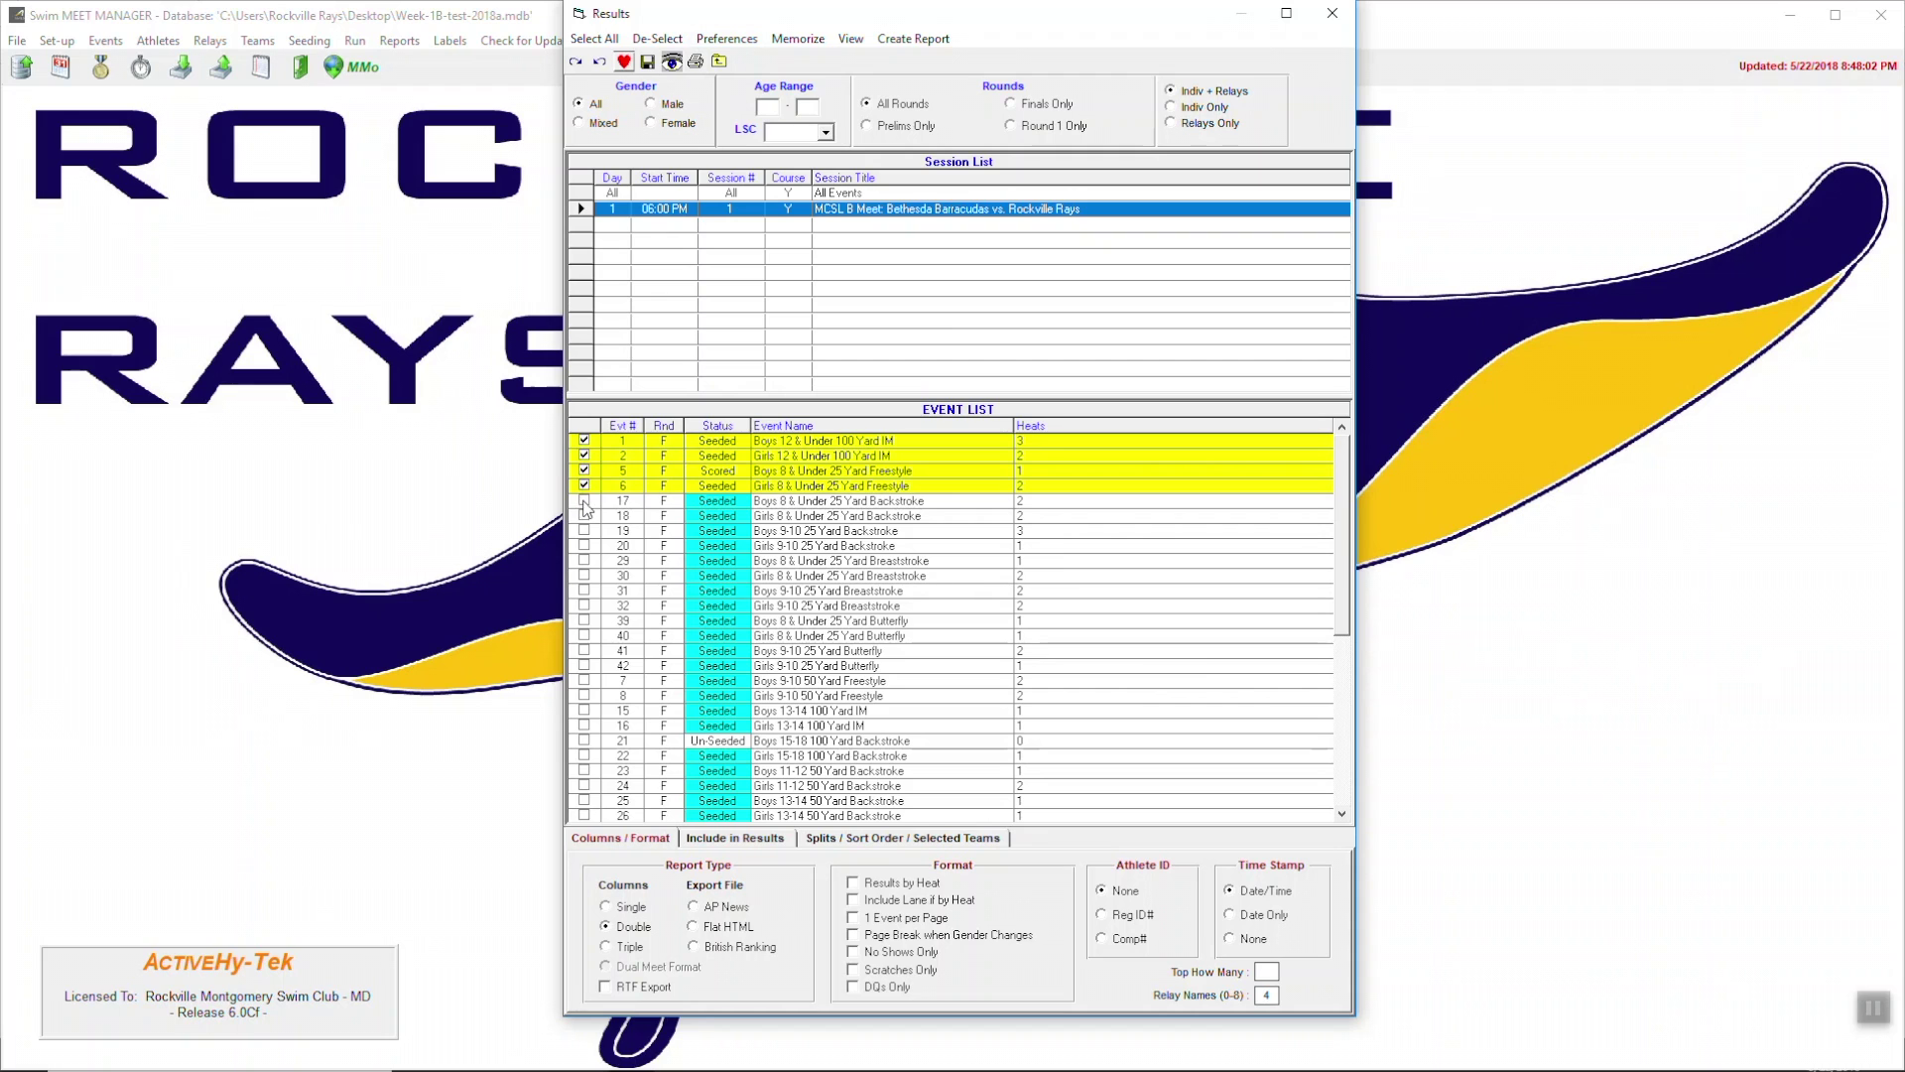
pyautogui.click(585, 500)
pyautogui.click(585, 516)
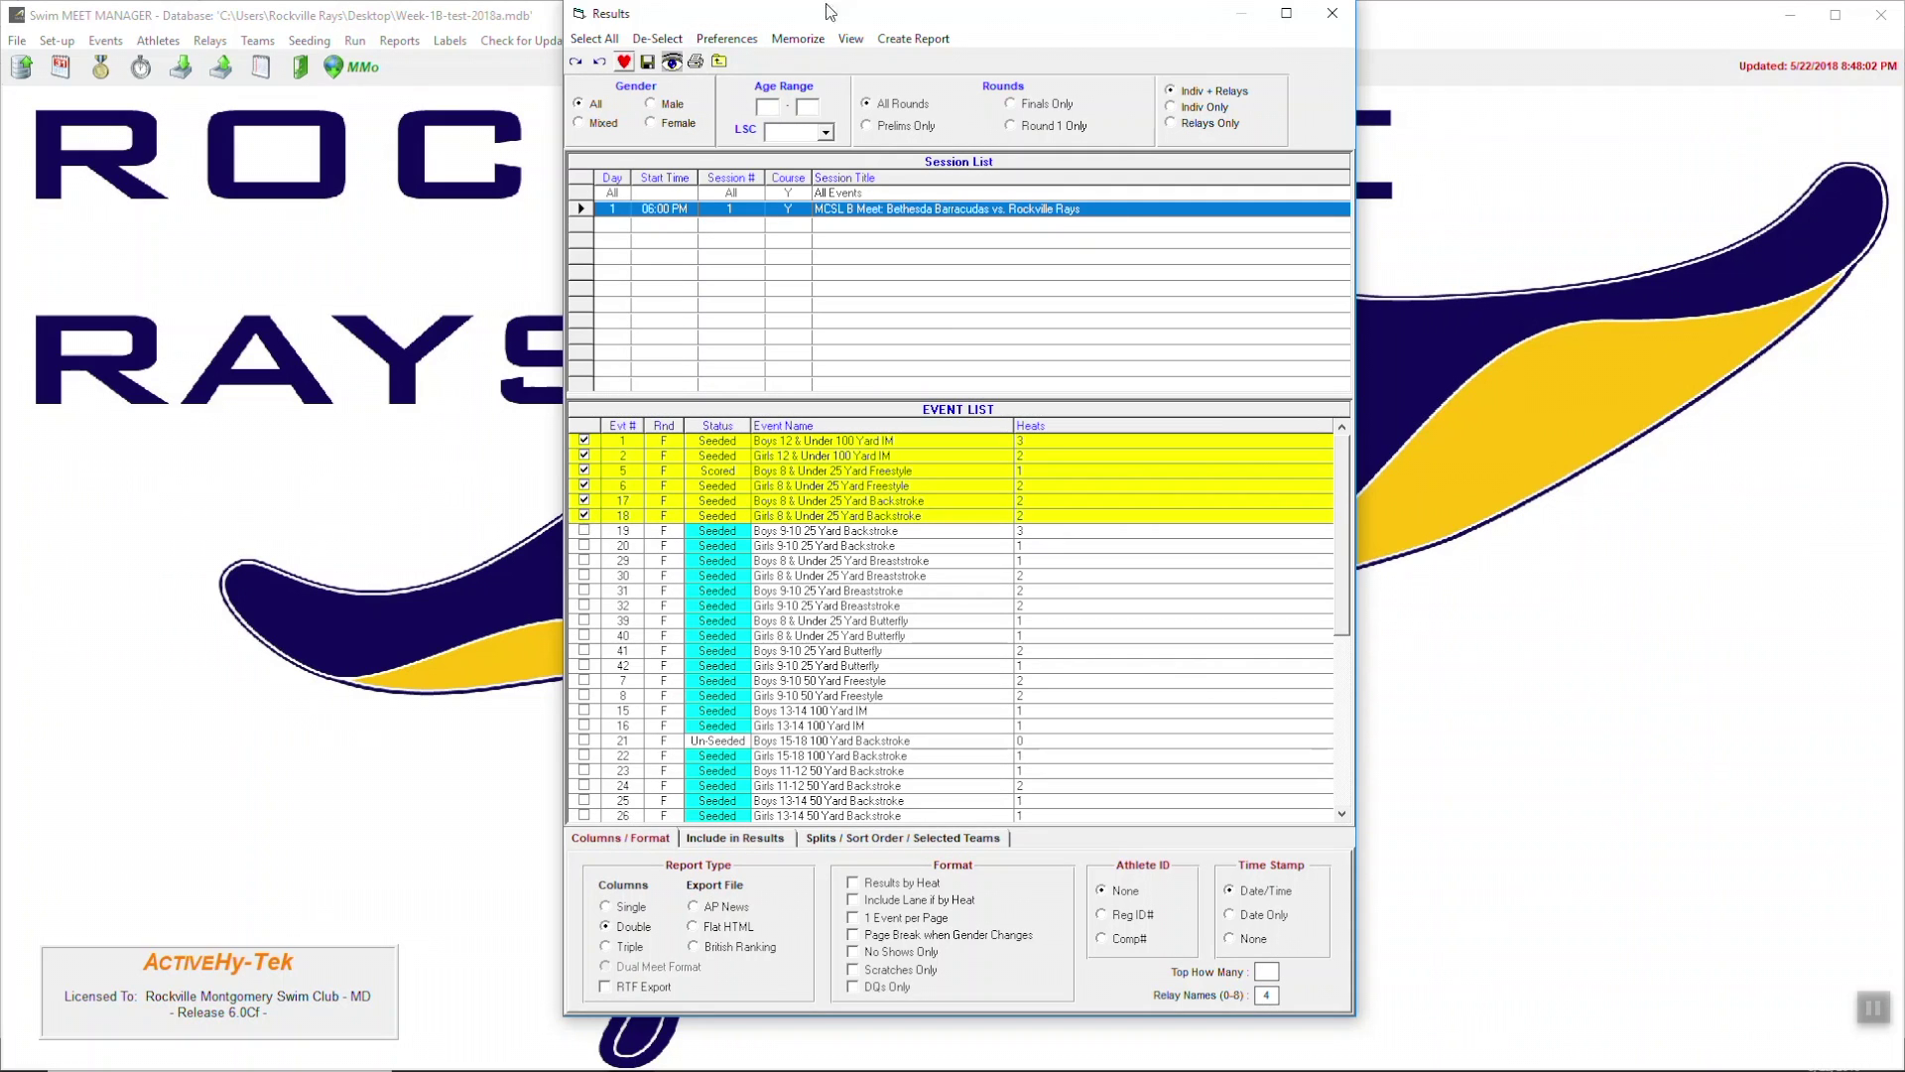
pyautogui.click(905, 41)
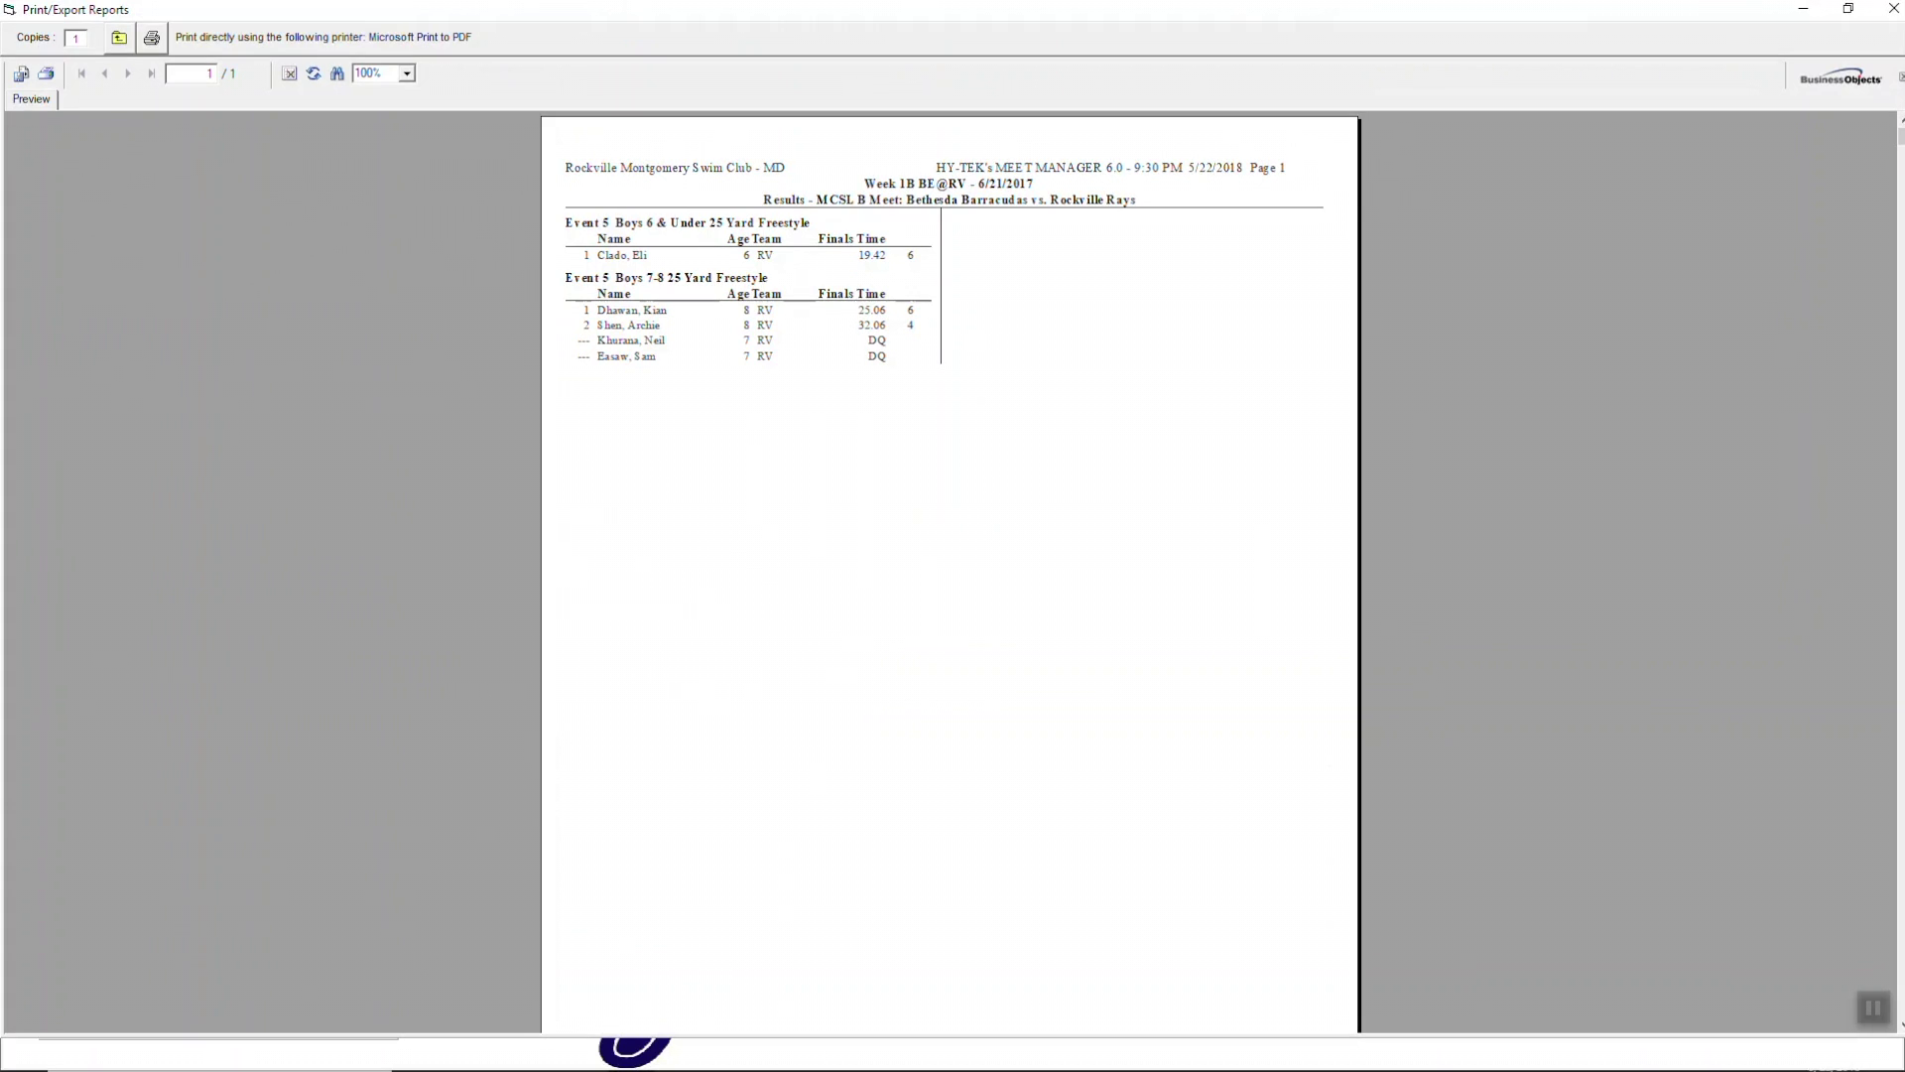
pyautogui.click(1894, 10)
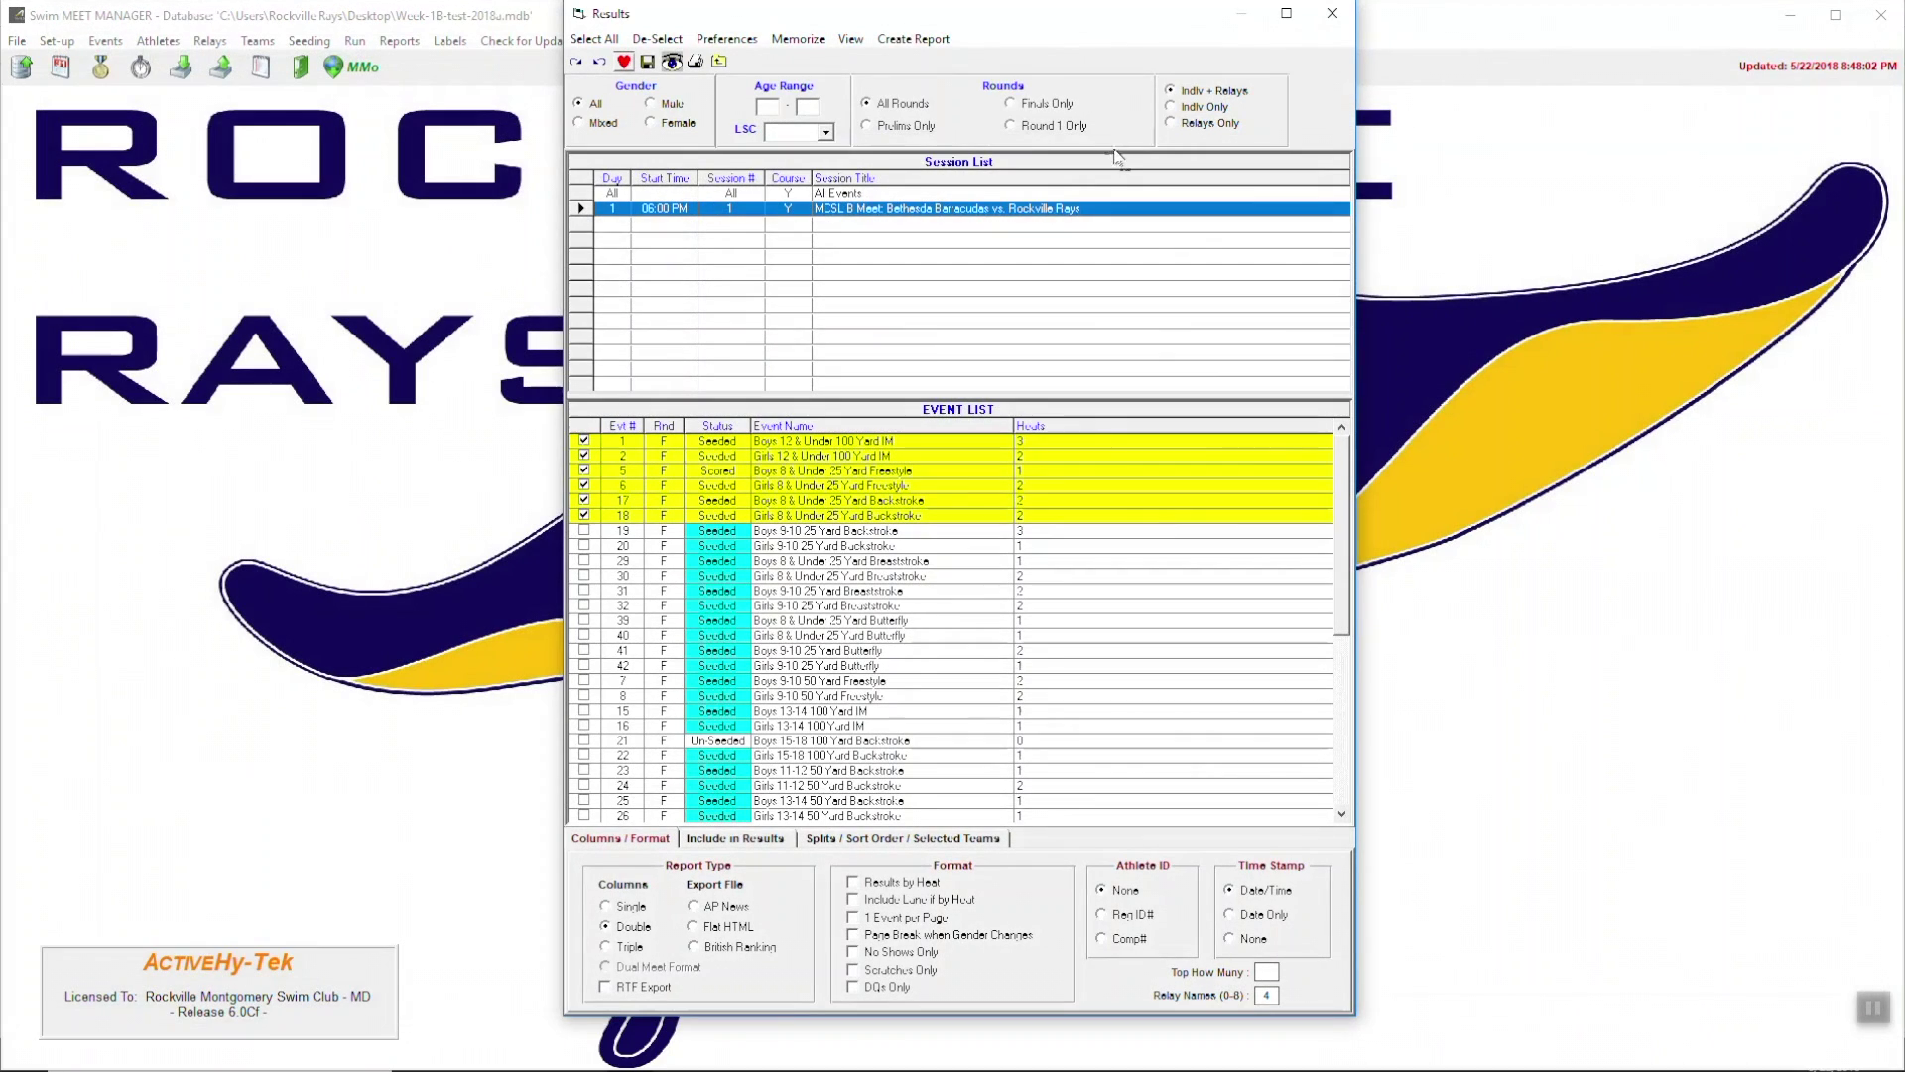
# Create a Finals Only results report for events 1, 2, 5, 6, 17 and 18, and leave Results with All Rounds restored
pyautogui.click(1010, 105)
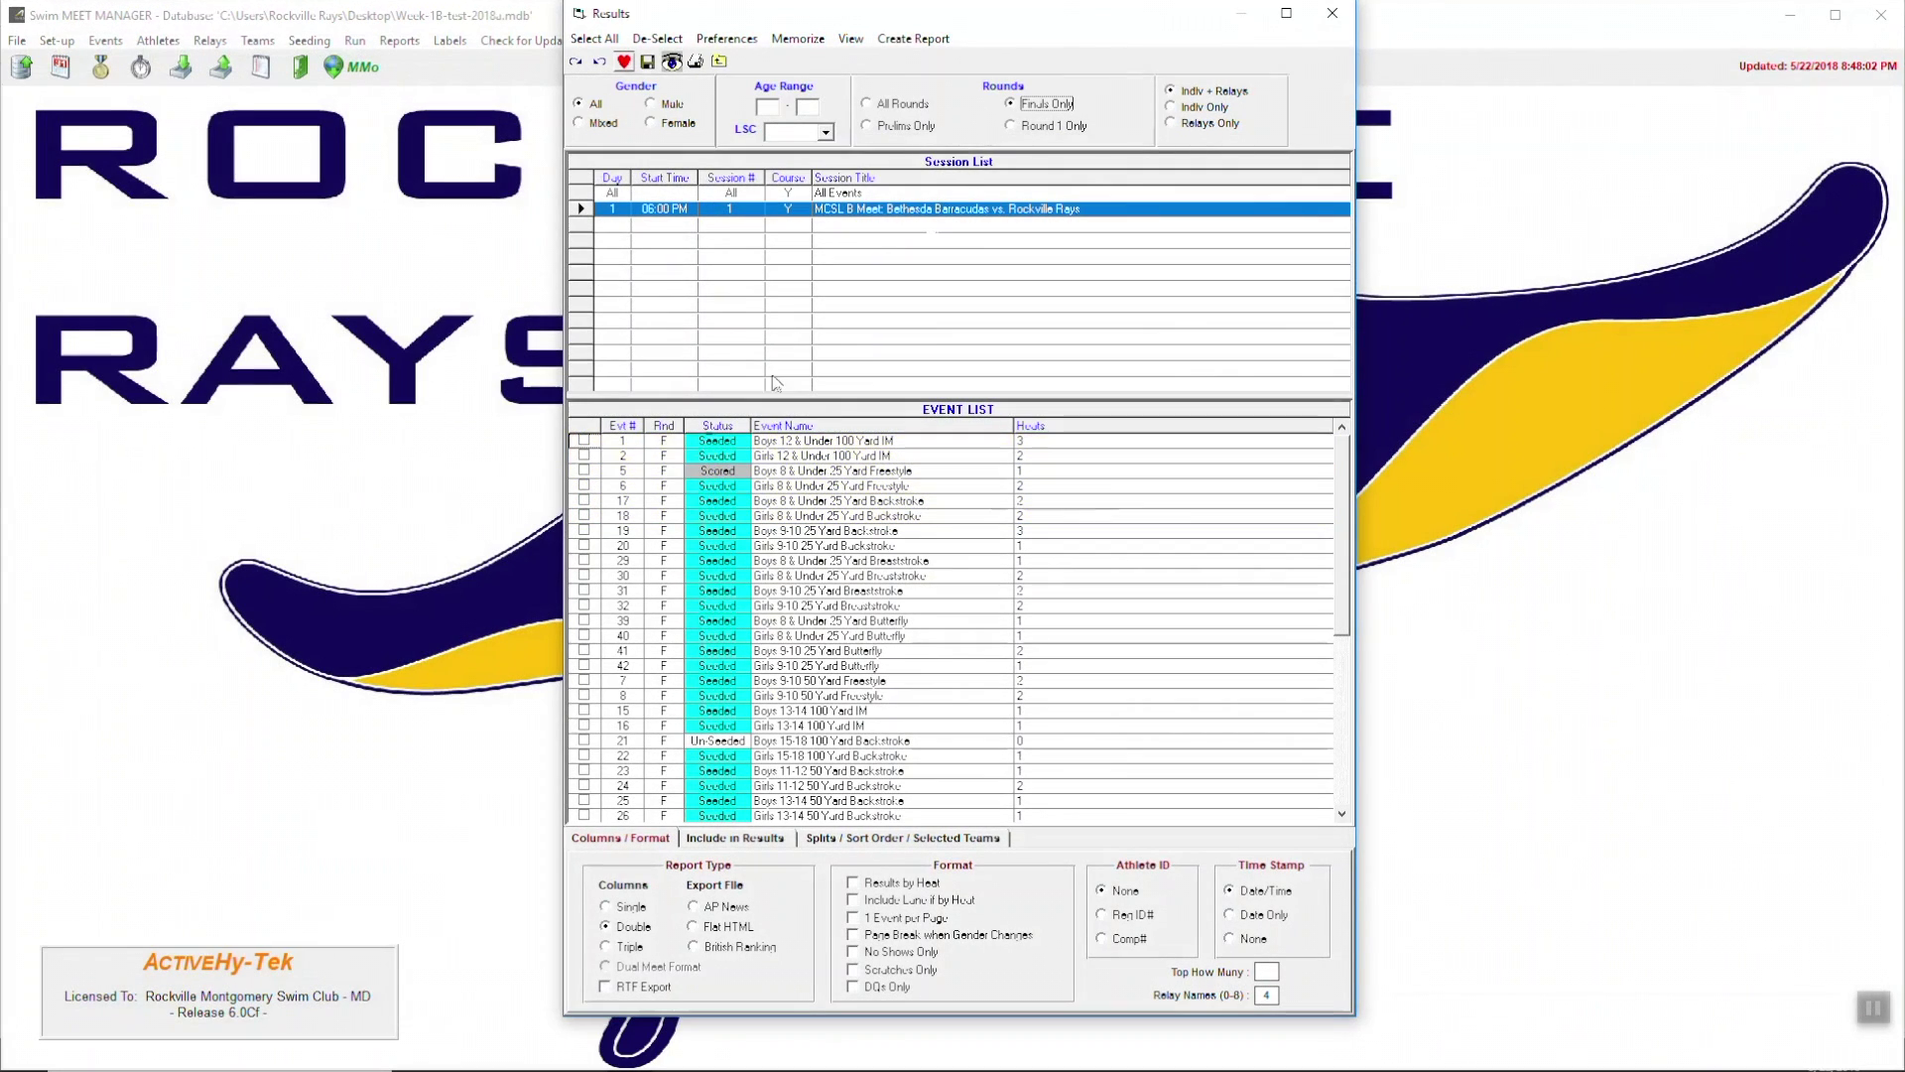
pyautogui.click(583, 441)
pyautogui.click(583, 455)
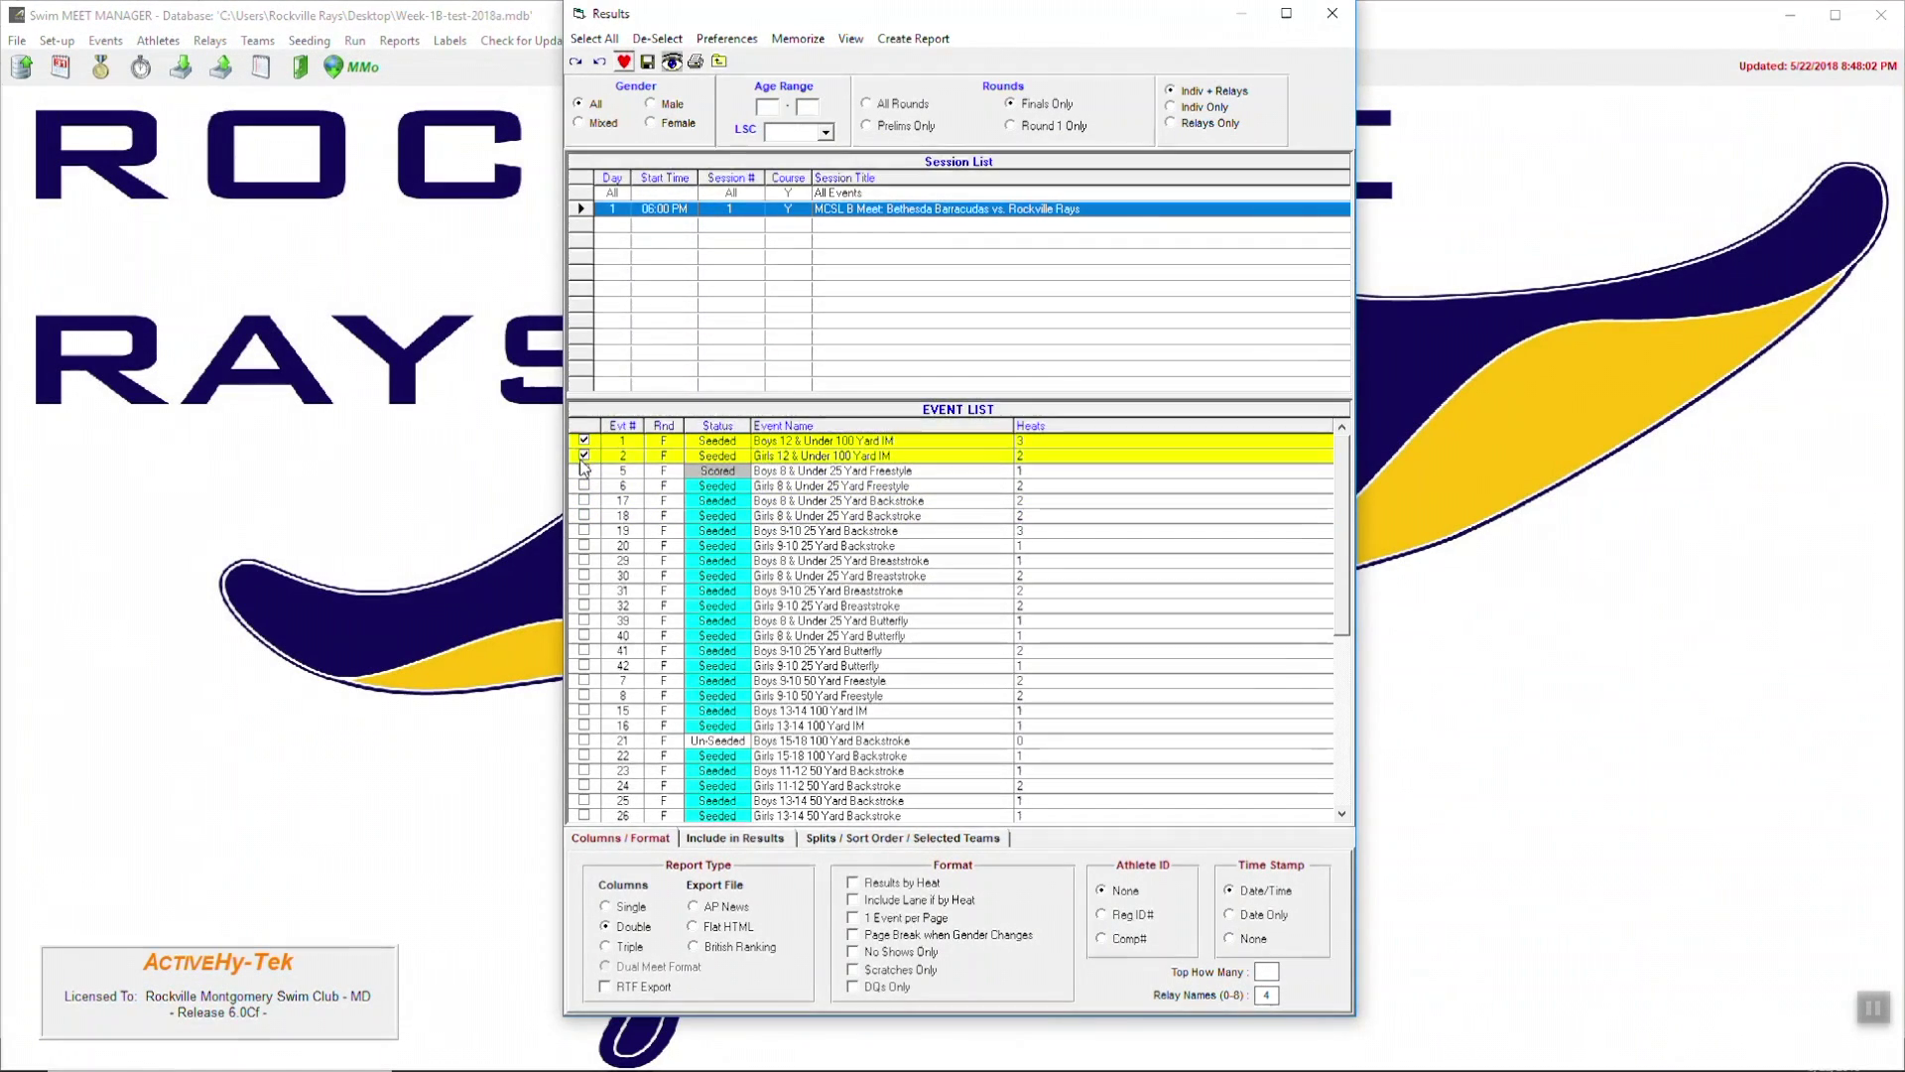
pyautogui.click(584, 471)
pyautogui.click(583, 485)
pyautogui.click(584, 500)
pyautogui.click(583, 515)
pyautogui.click(898, 37)
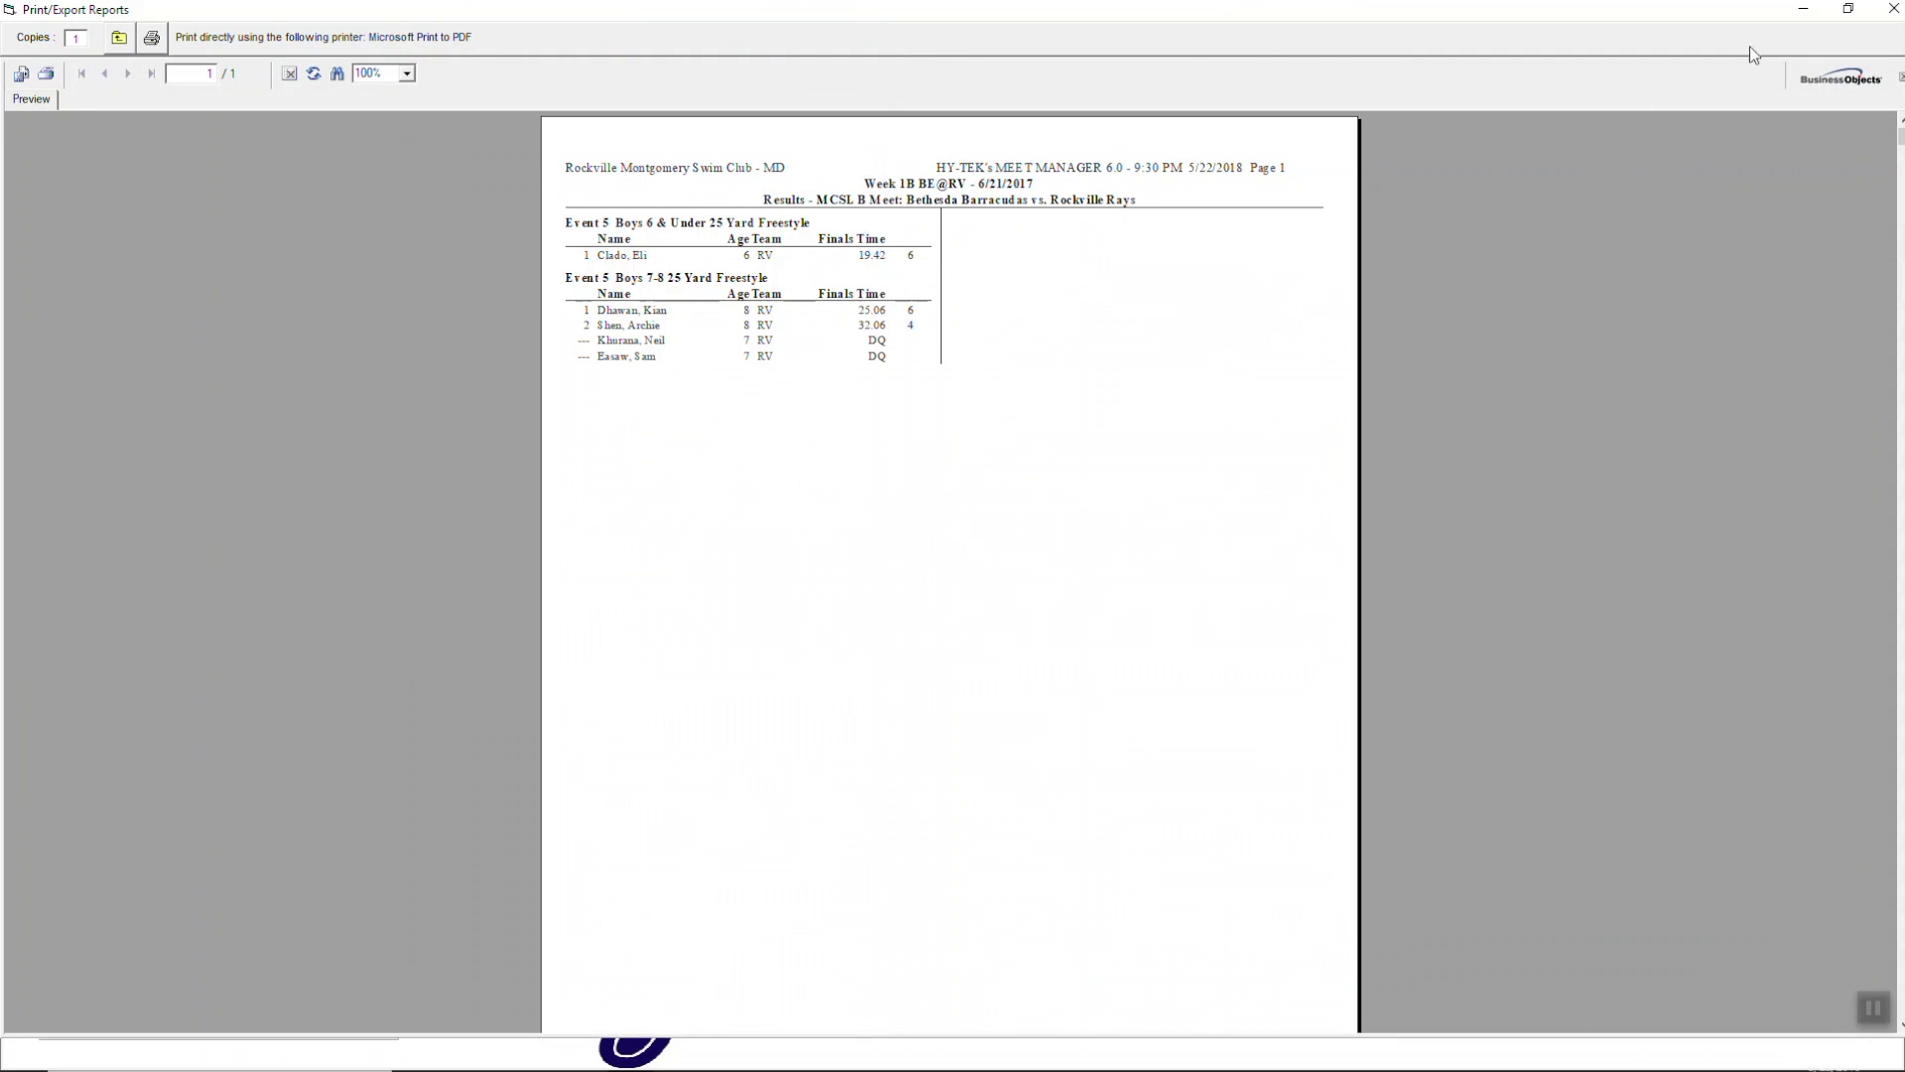
pyautogui.click(1892, 10)
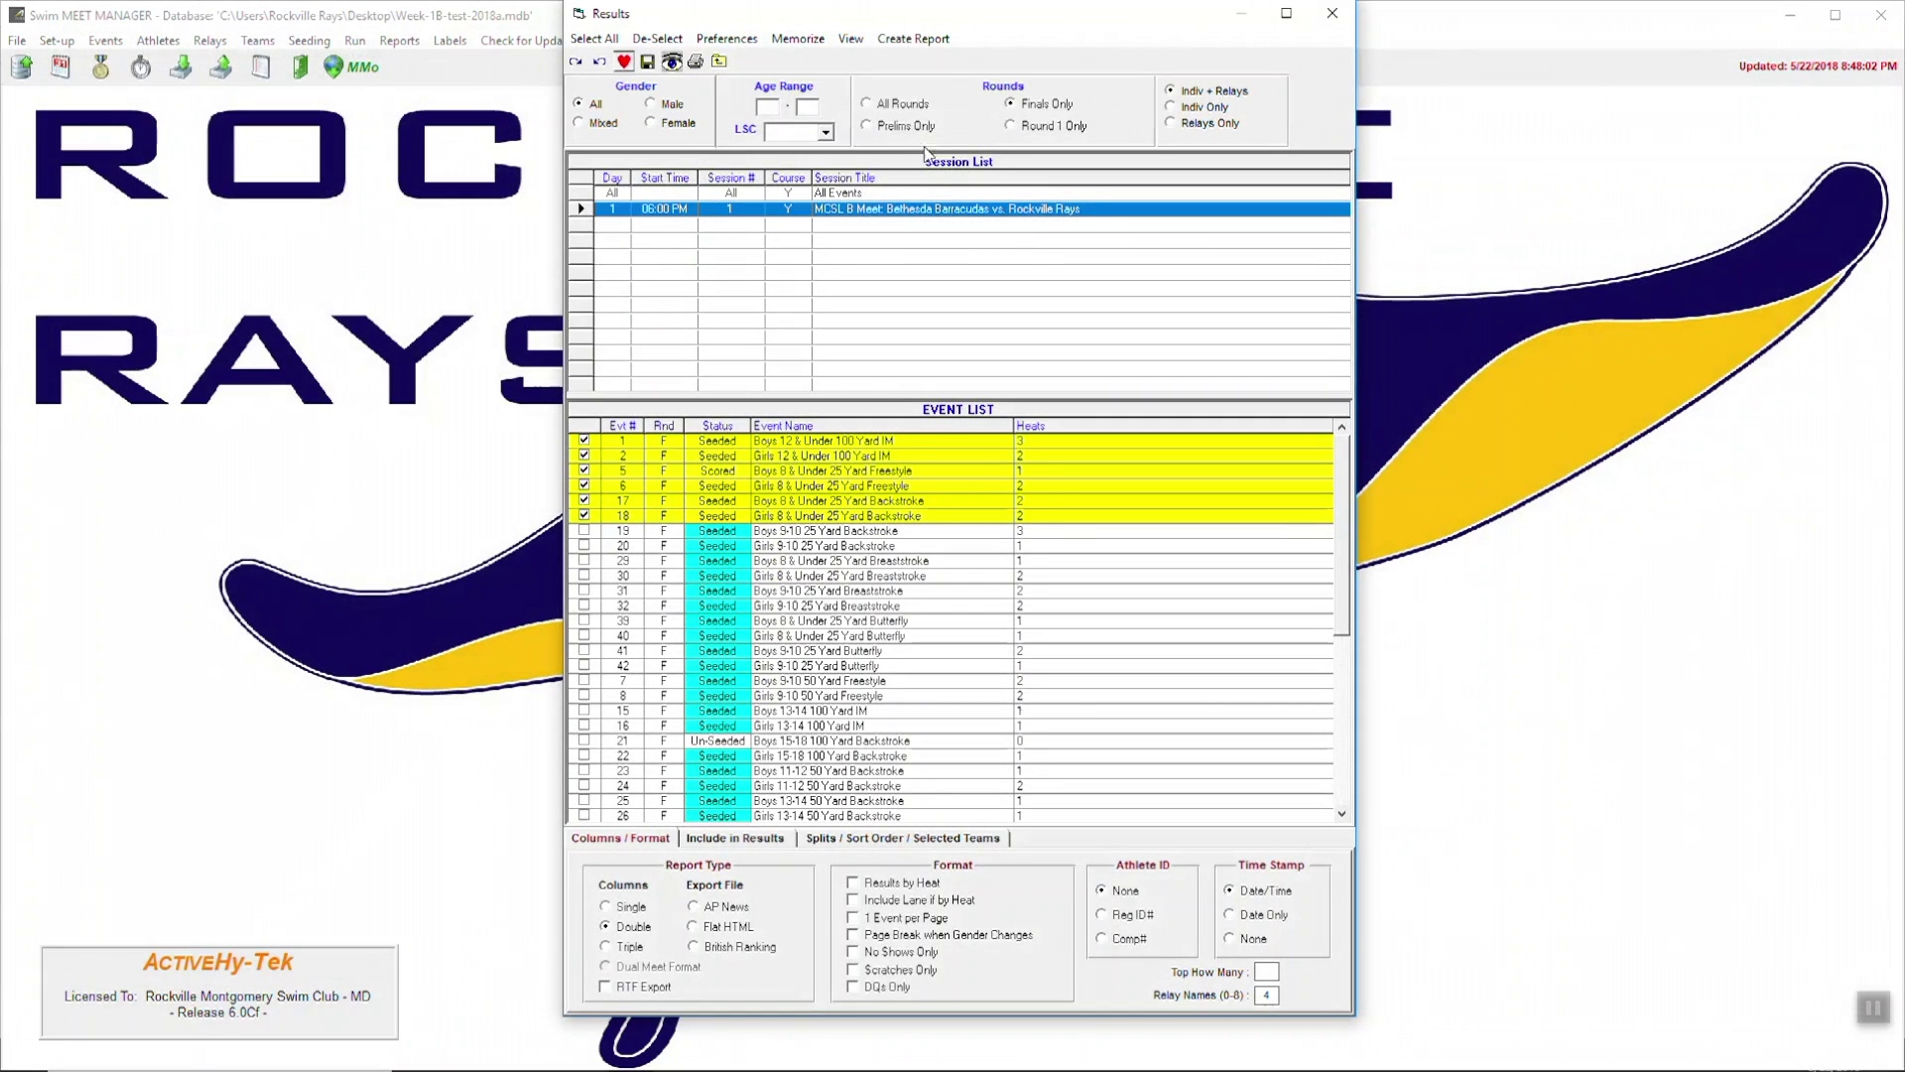
pyautogui.click(921, 107)
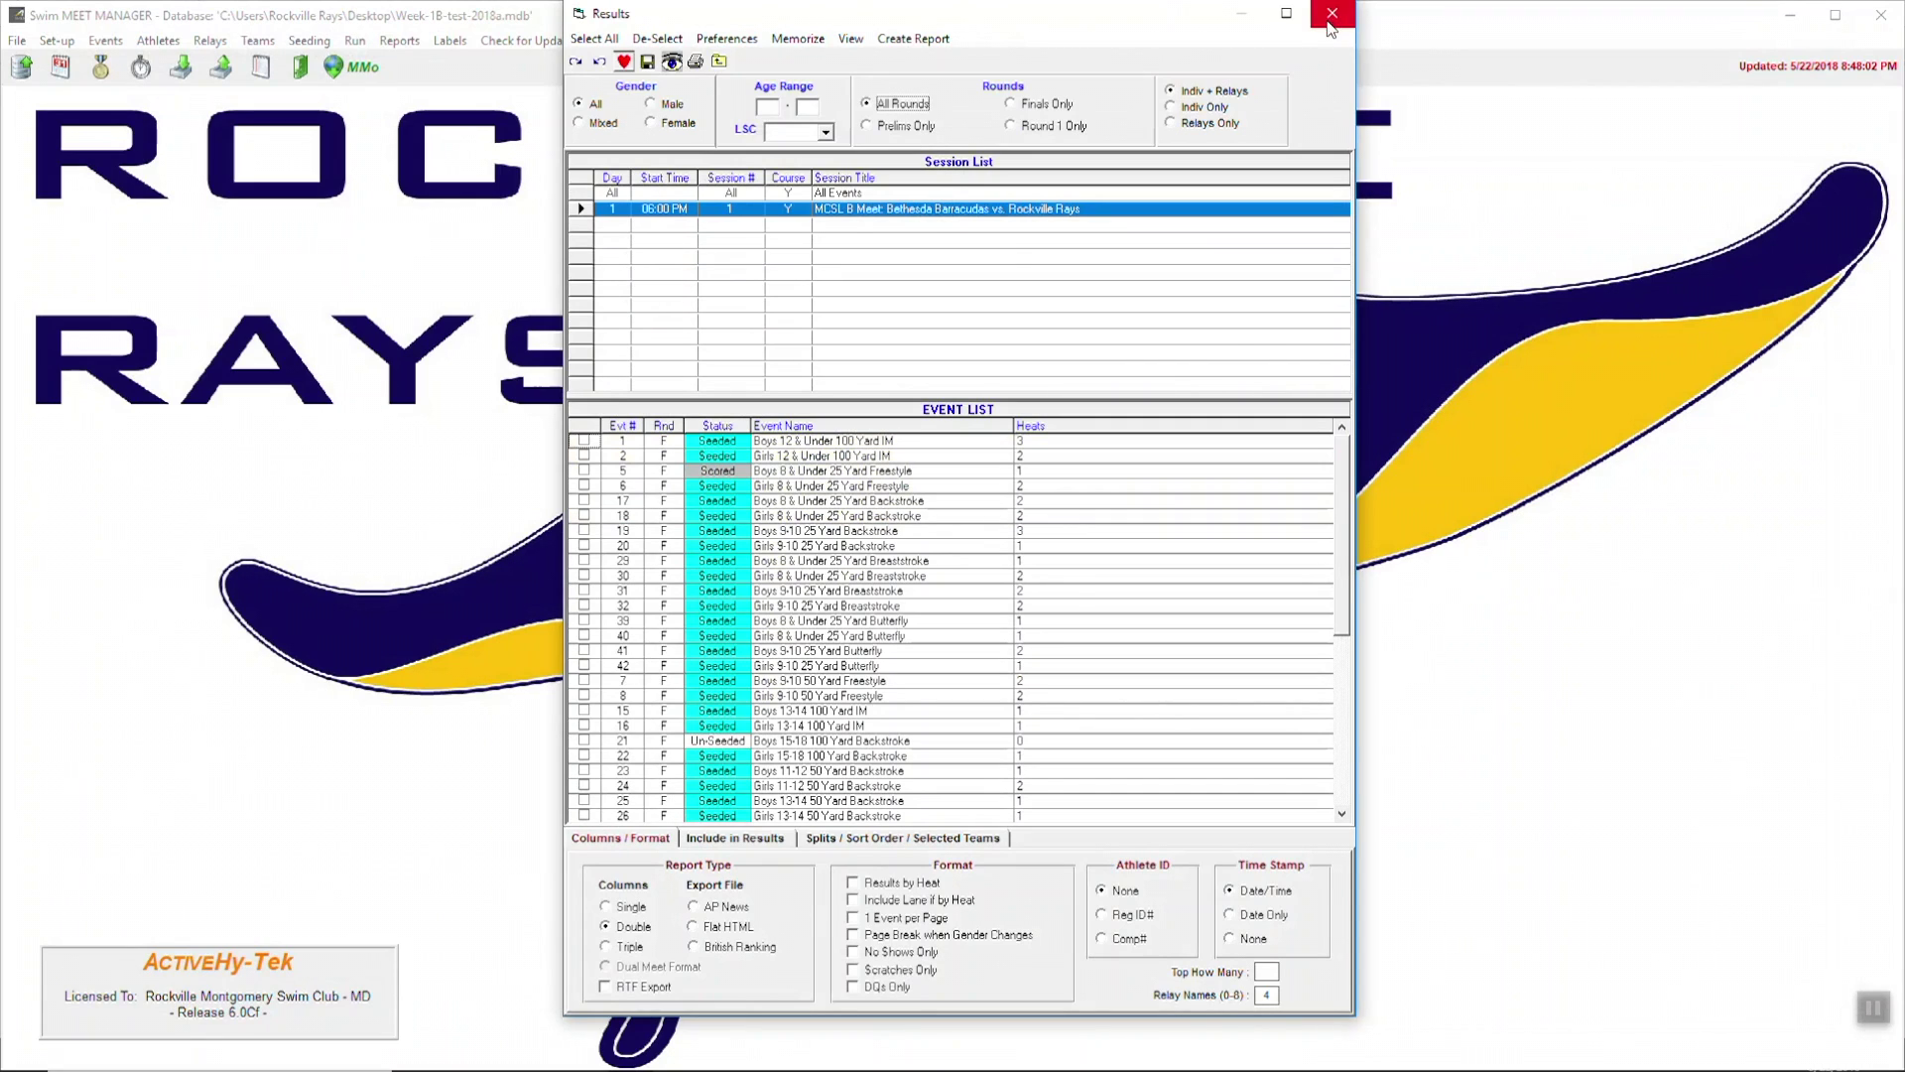
pyautogui.click(721, 64)
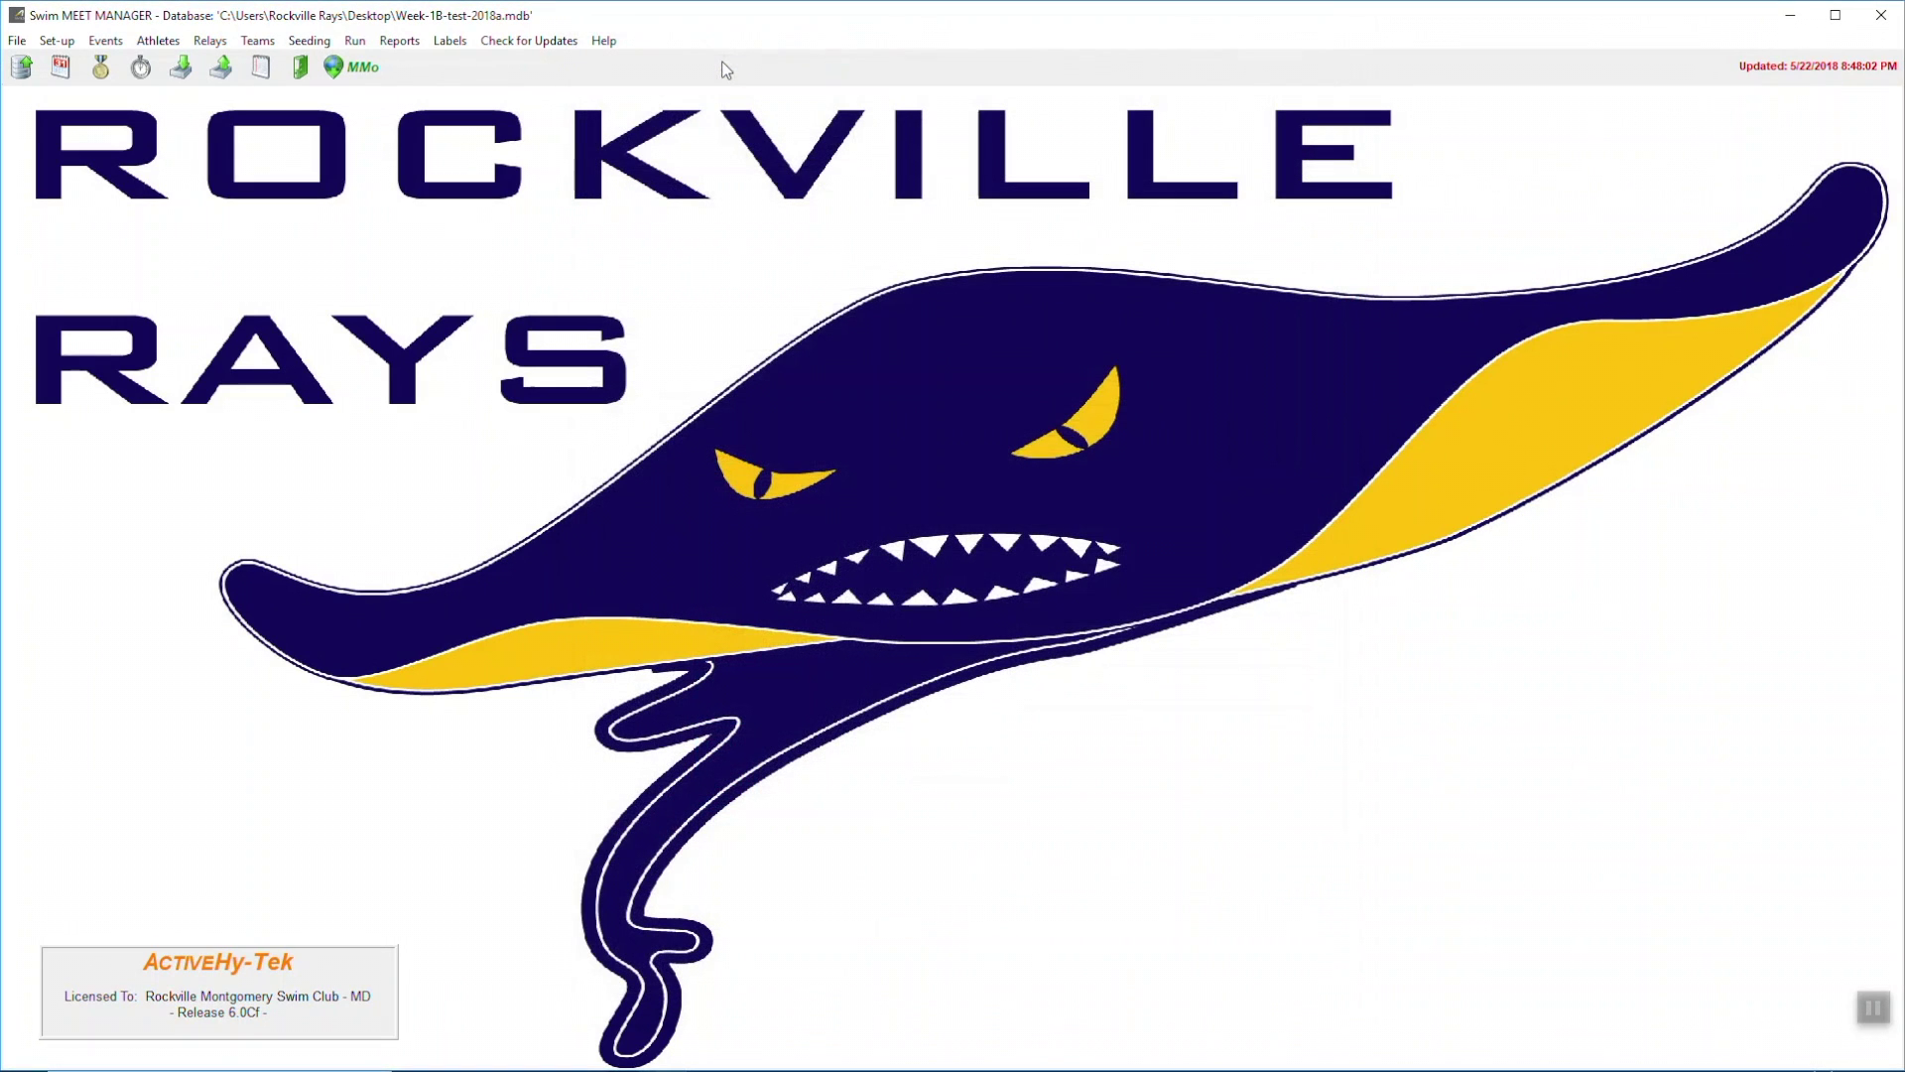
# Create a Team scores report covering all events and close its preview
pyautogui.click(402, 44)
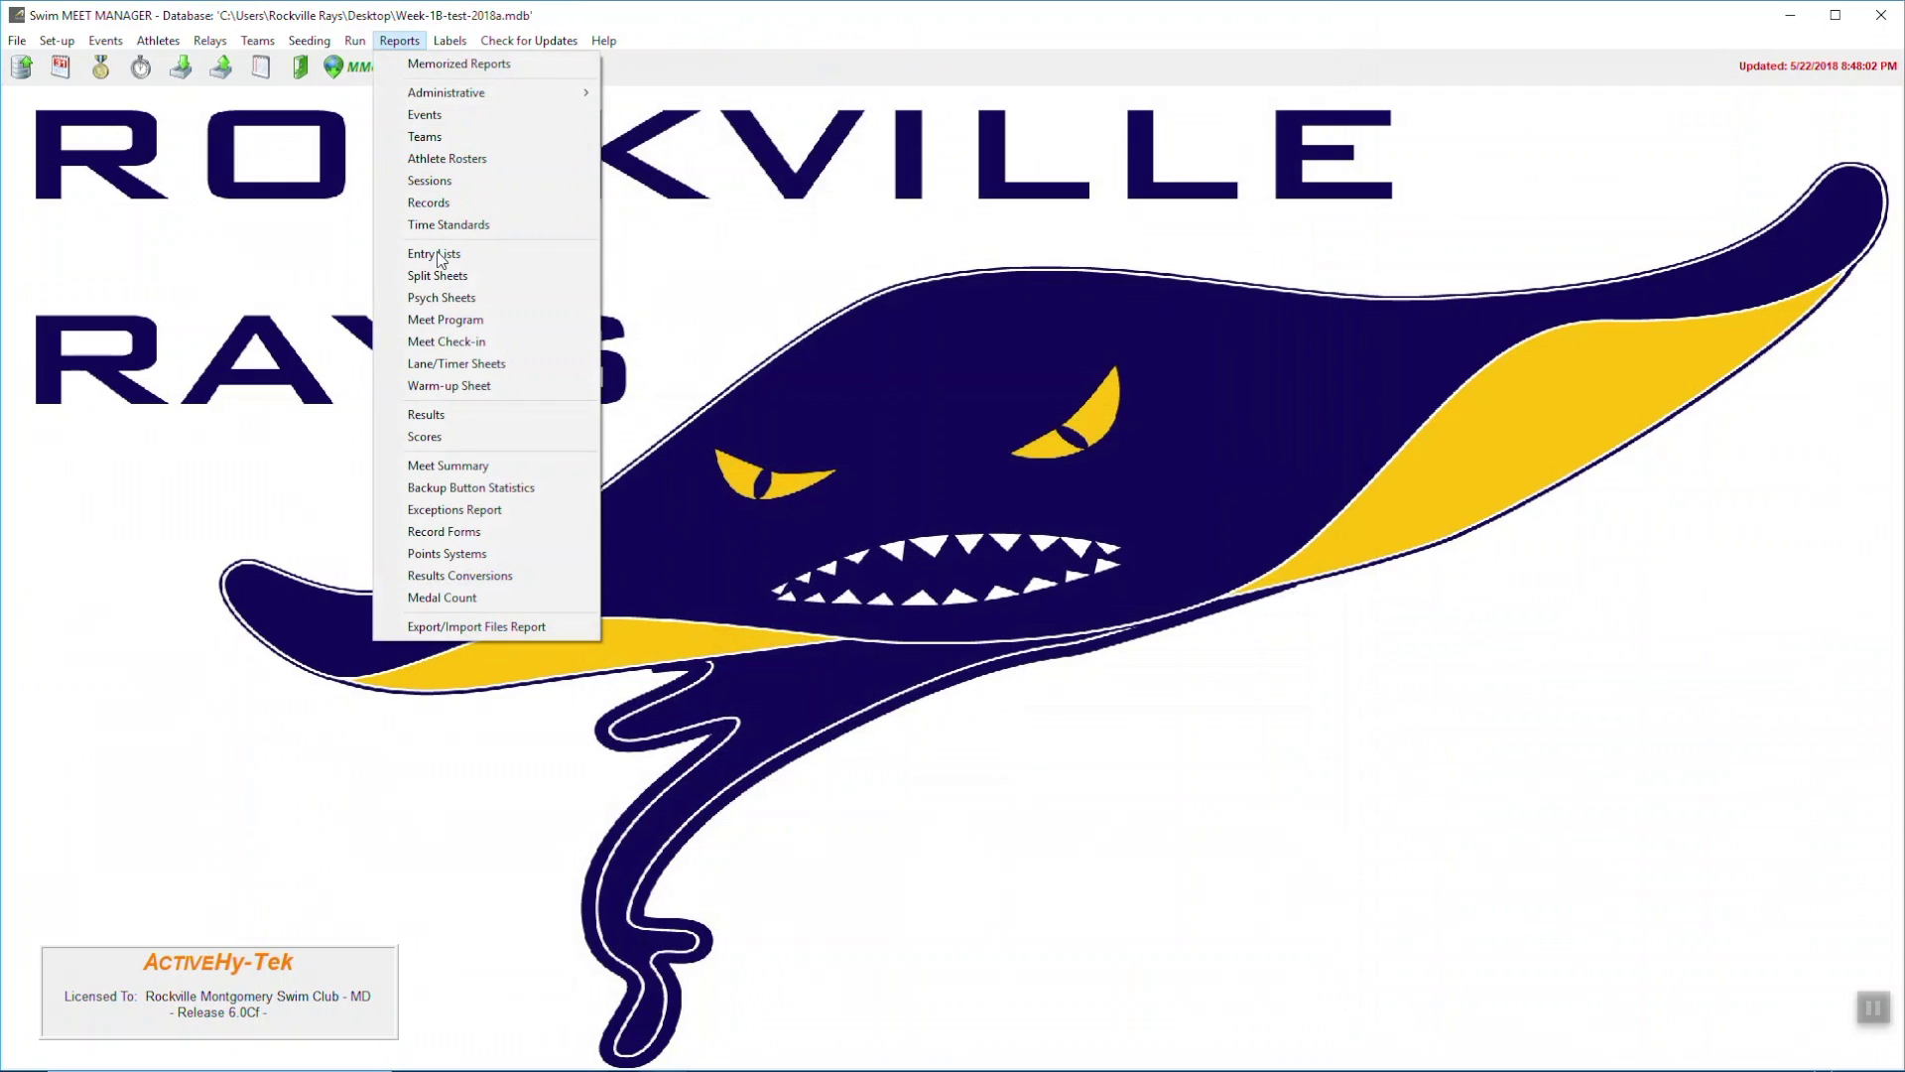
pyautogui.click(455, 439)
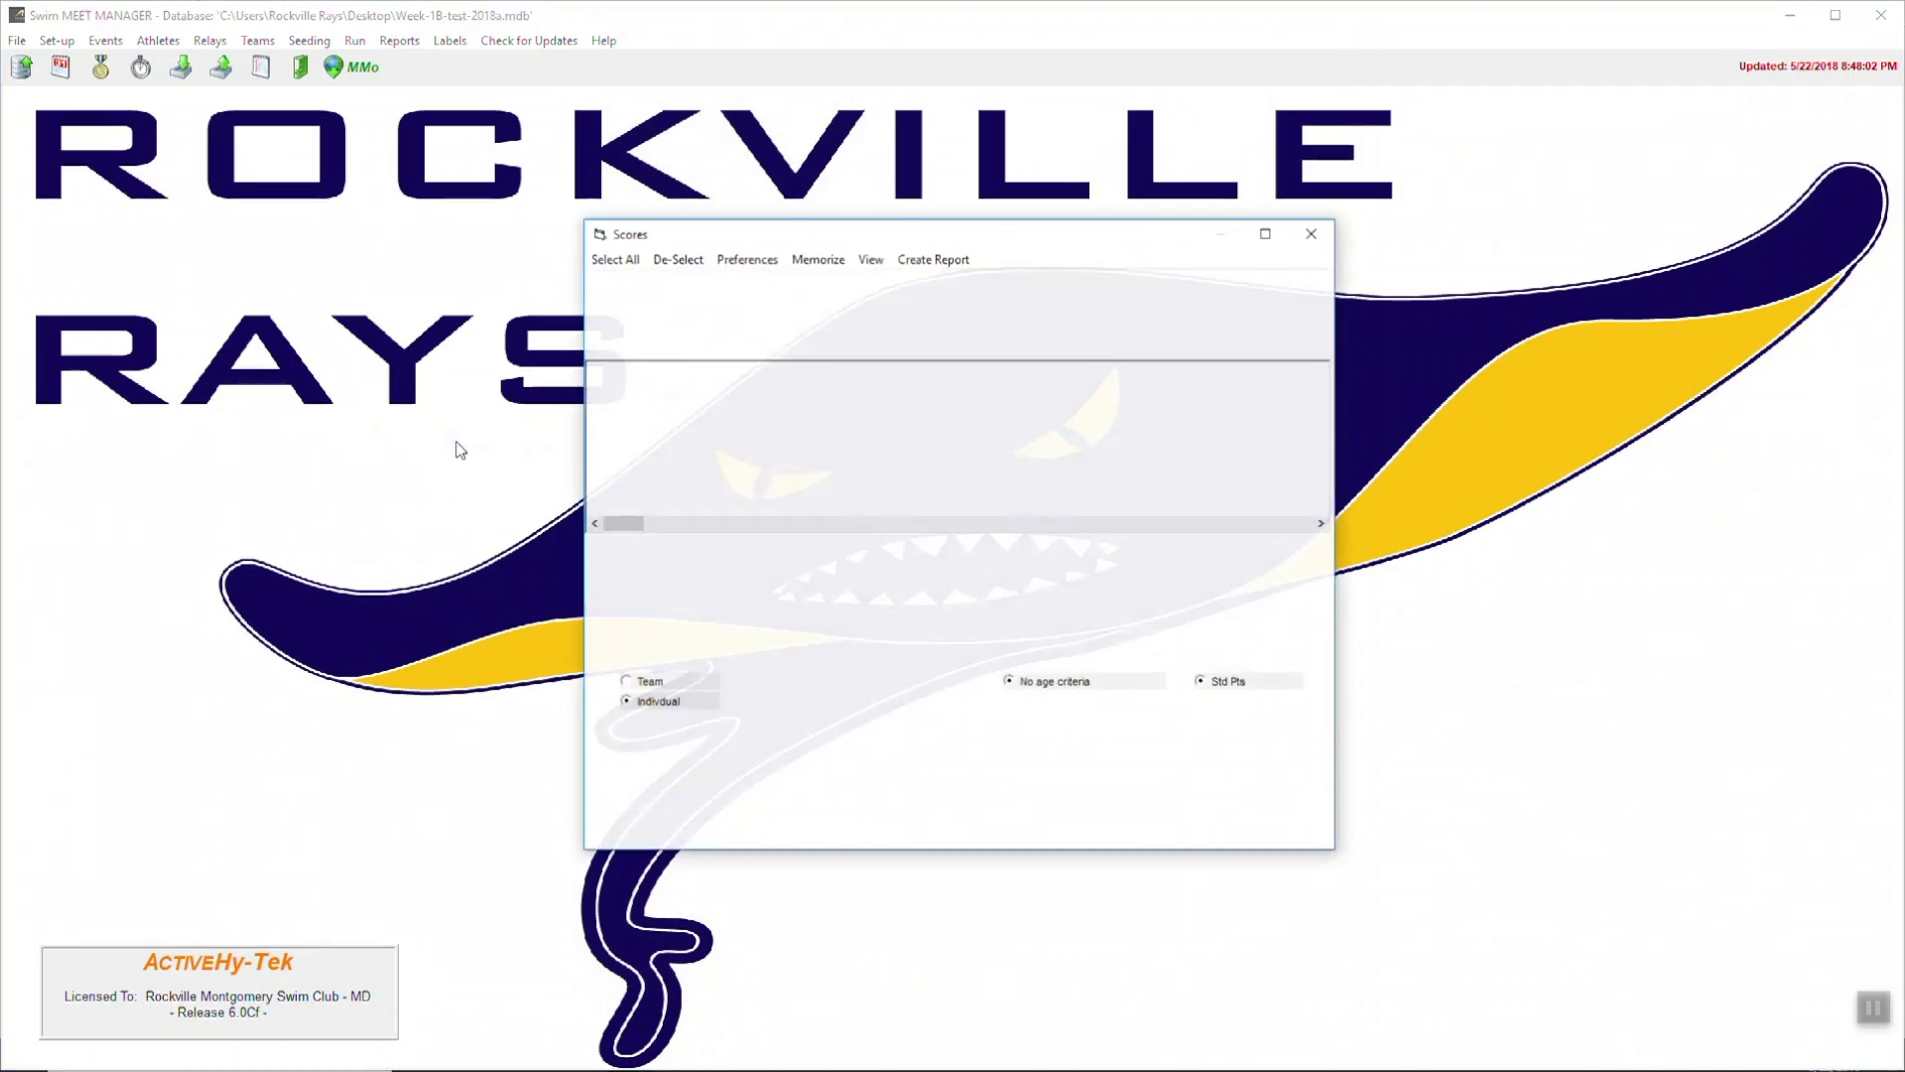
pyautogui.click(632, 260)
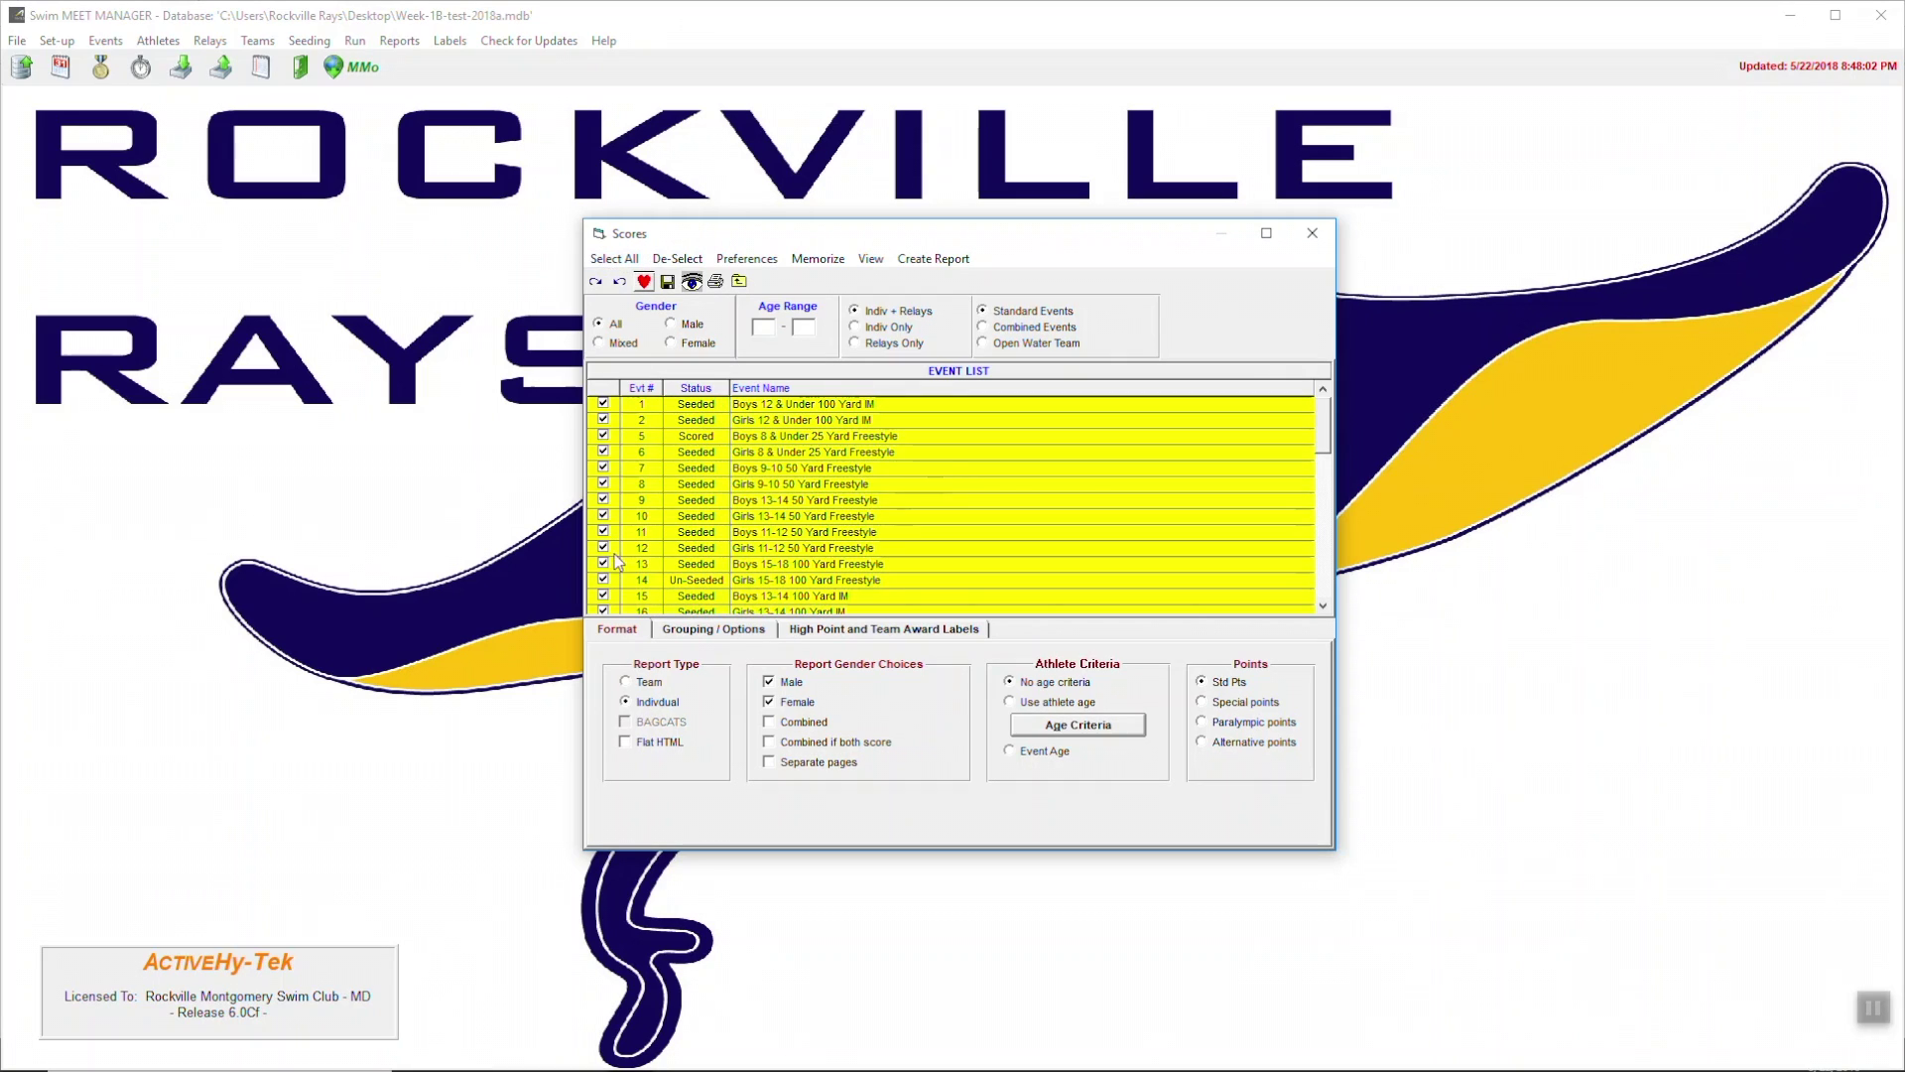
pyautogui.click(651, 683)
pyautogui.click(933, 260)
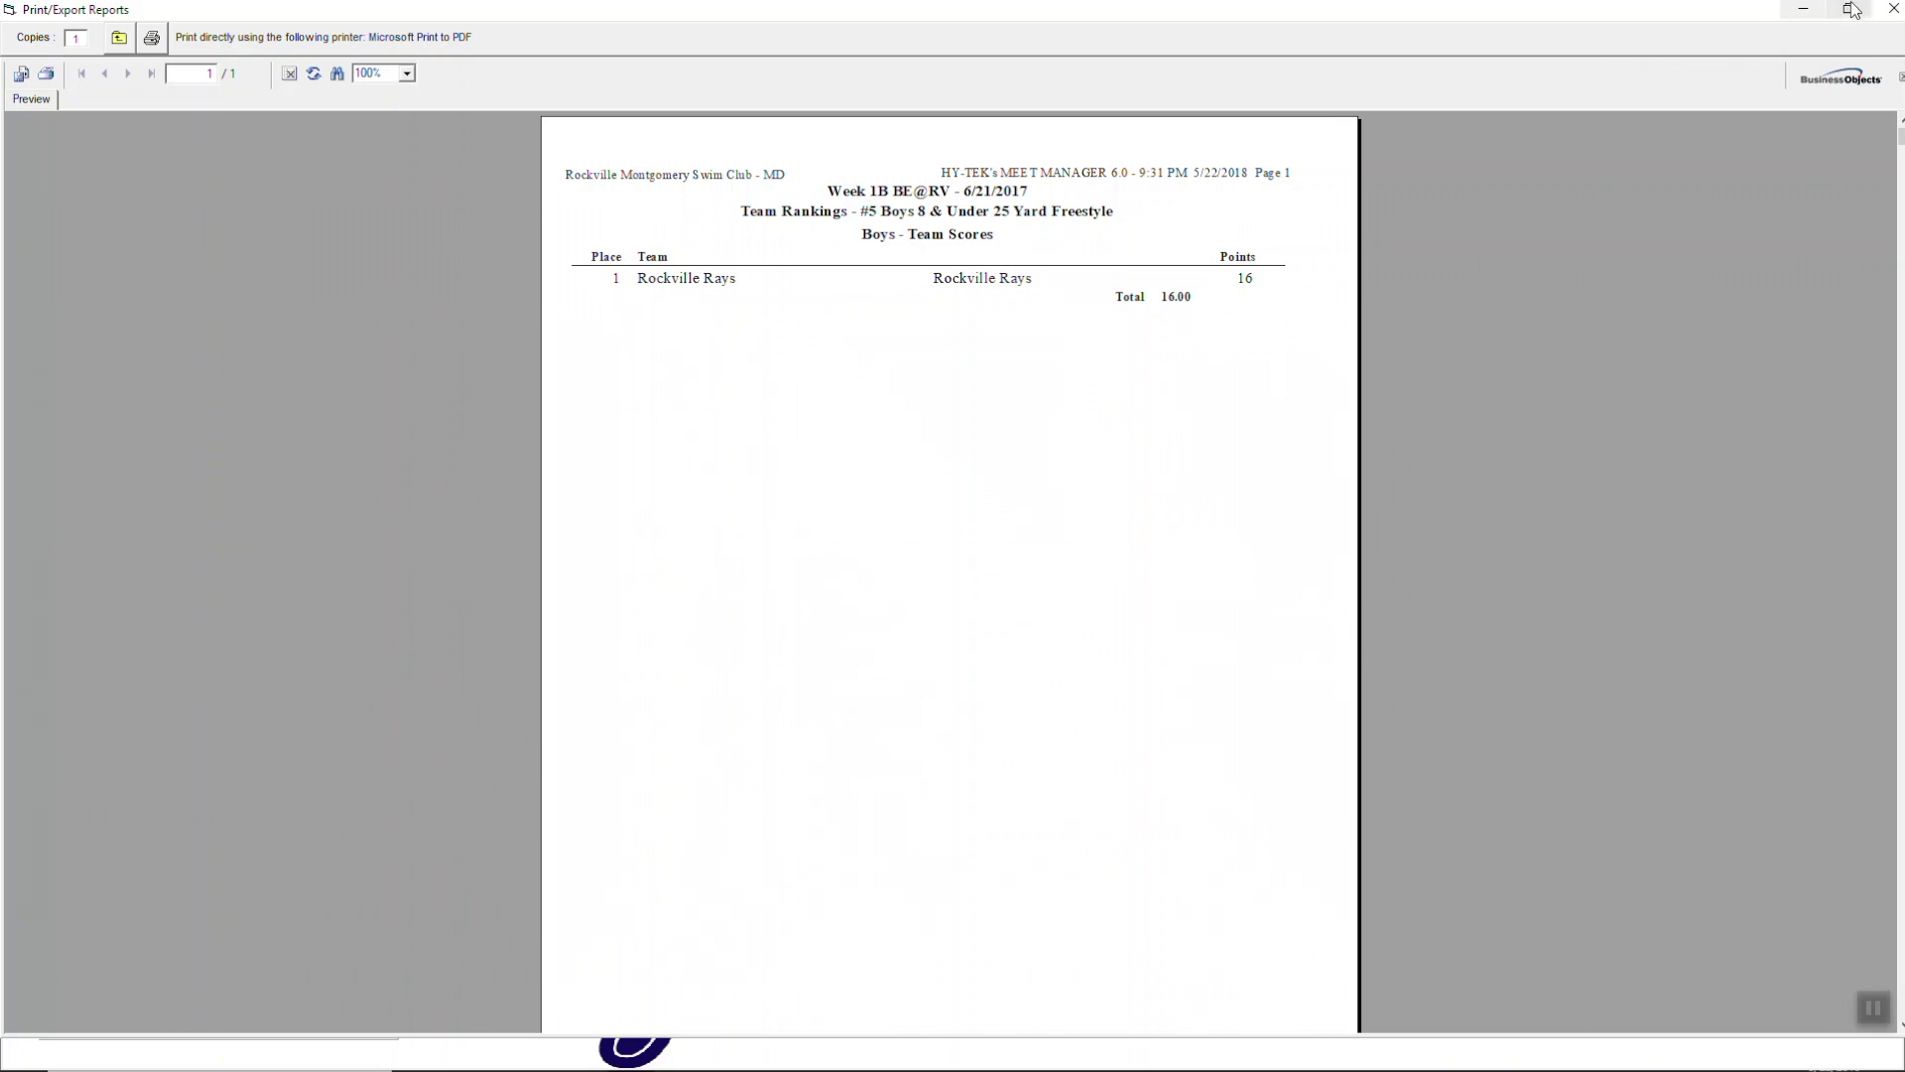
pyautogui.click(1891, 9)
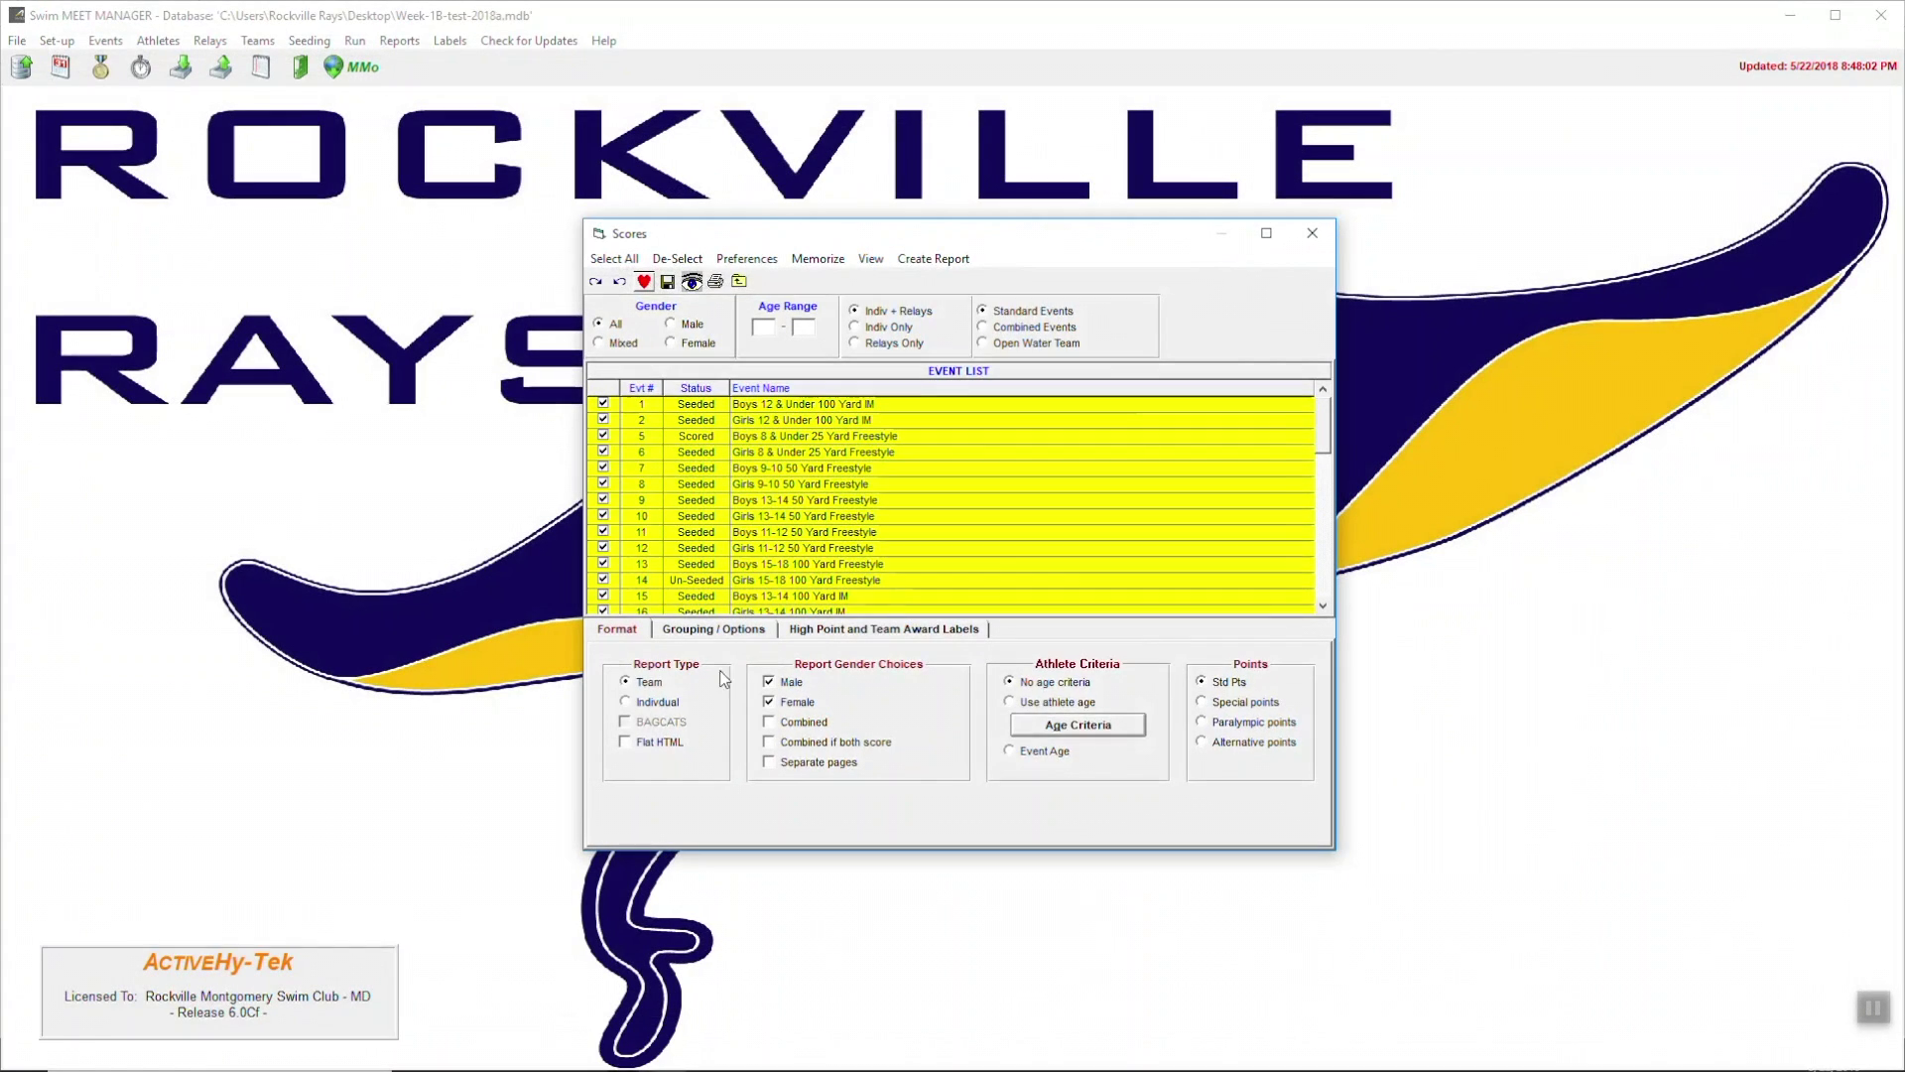
# Create an Individual scores report for all events, and close both the preview and the Scores window
pyautogui.click(650, 702)
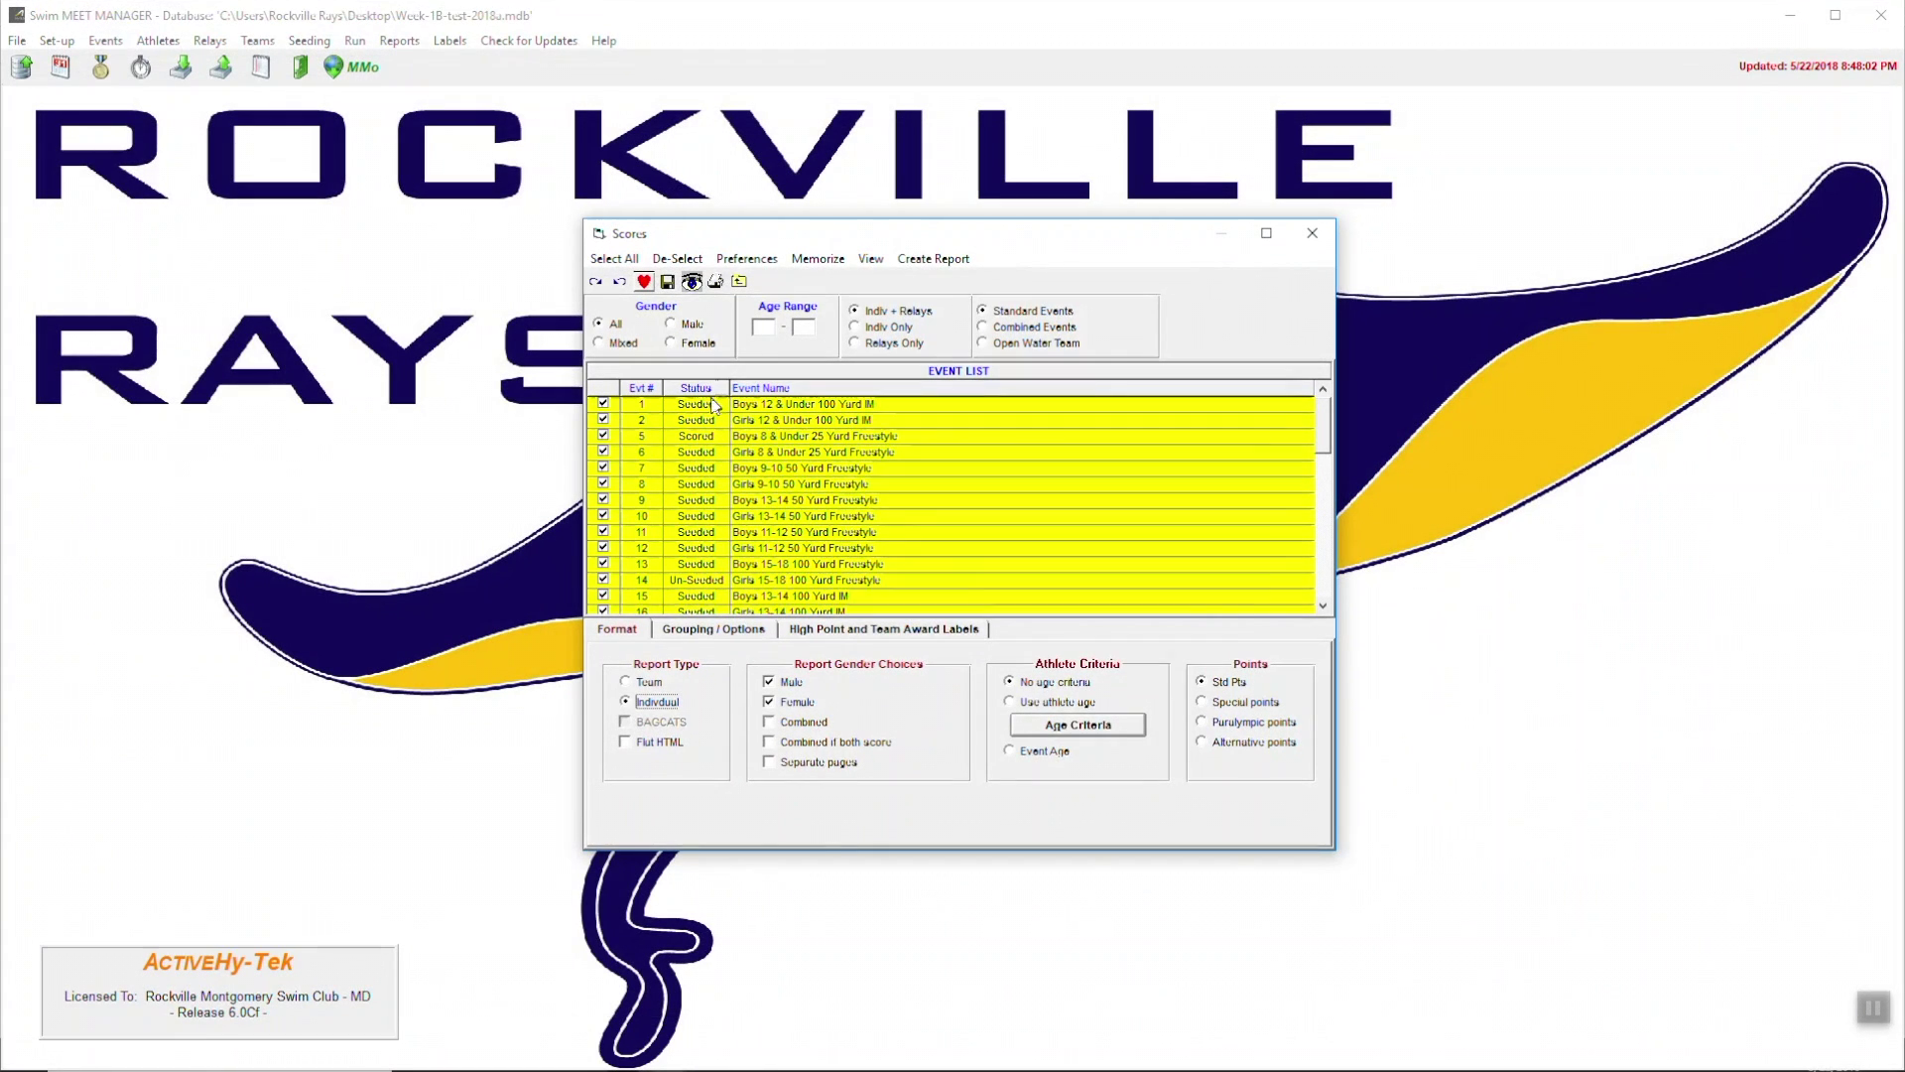
pyautogui.click(933, 258)
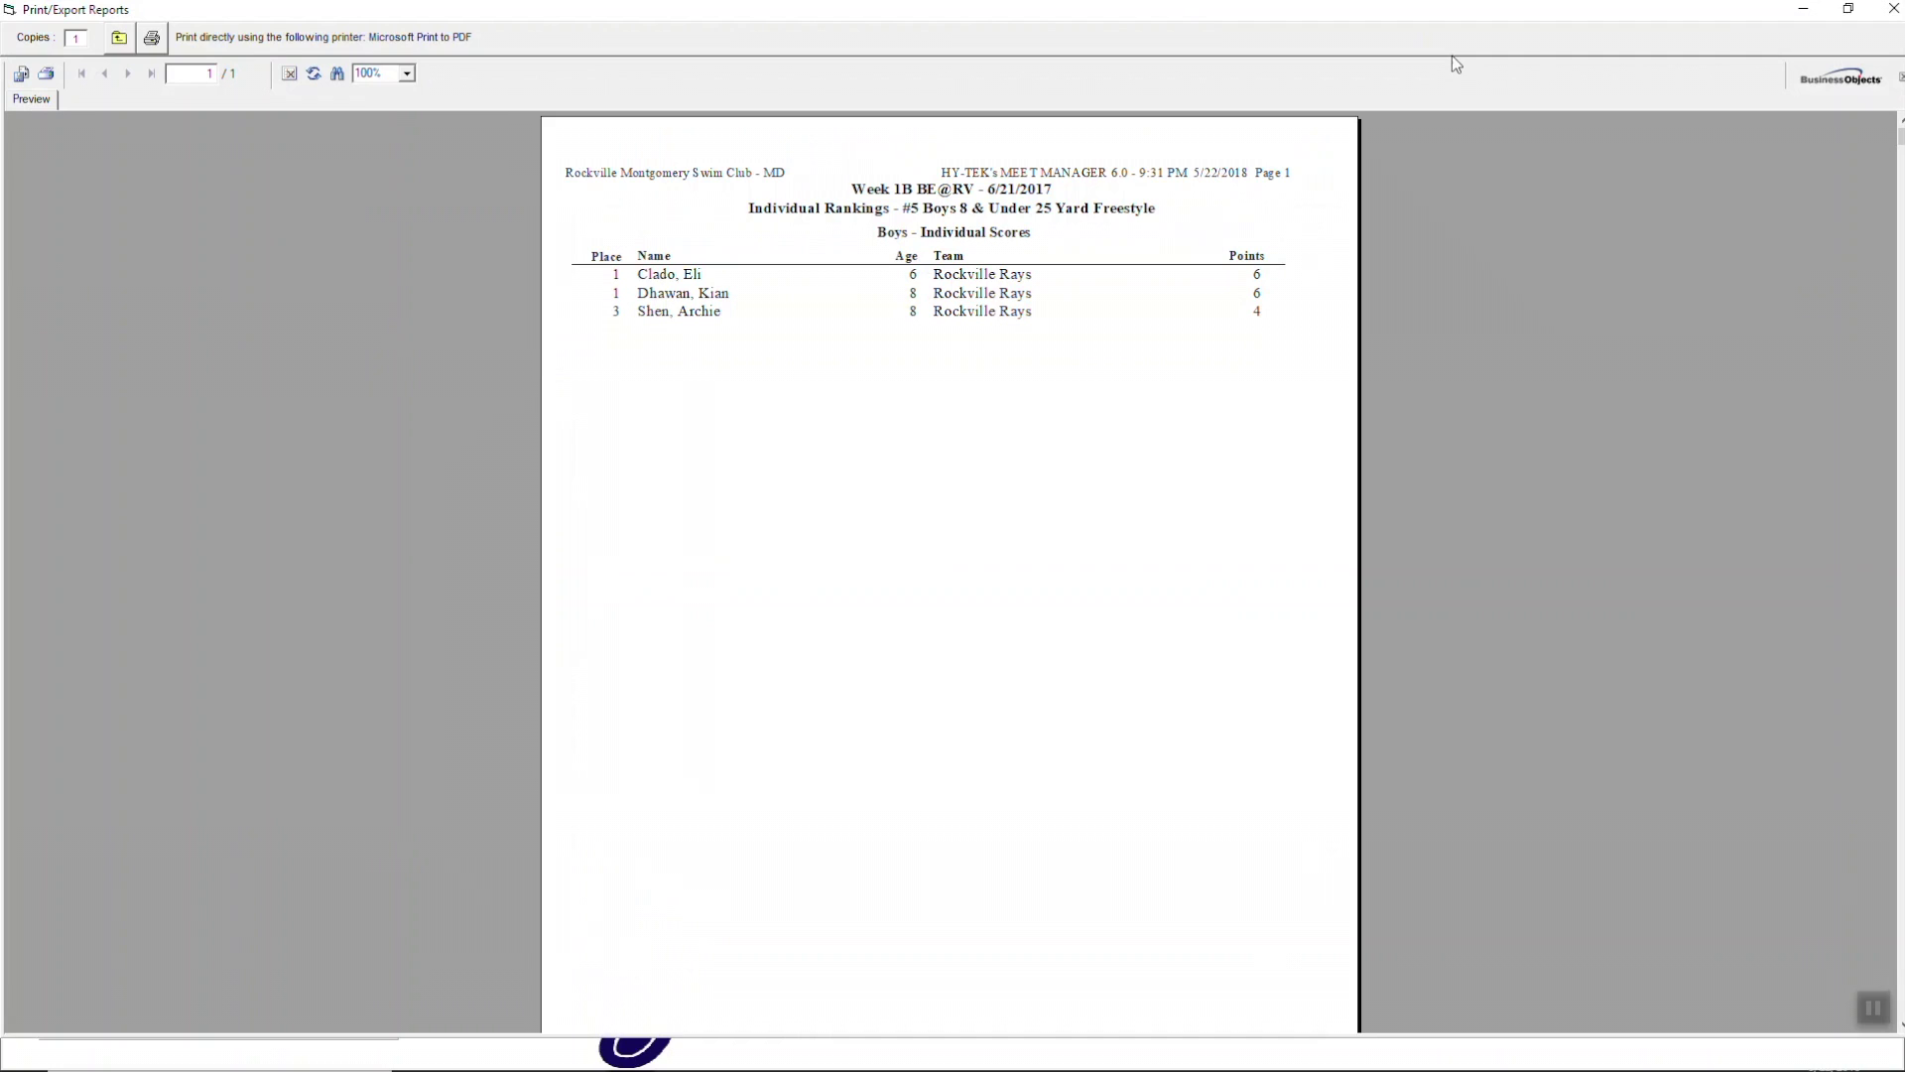
pyautogui.click(1892, 11)
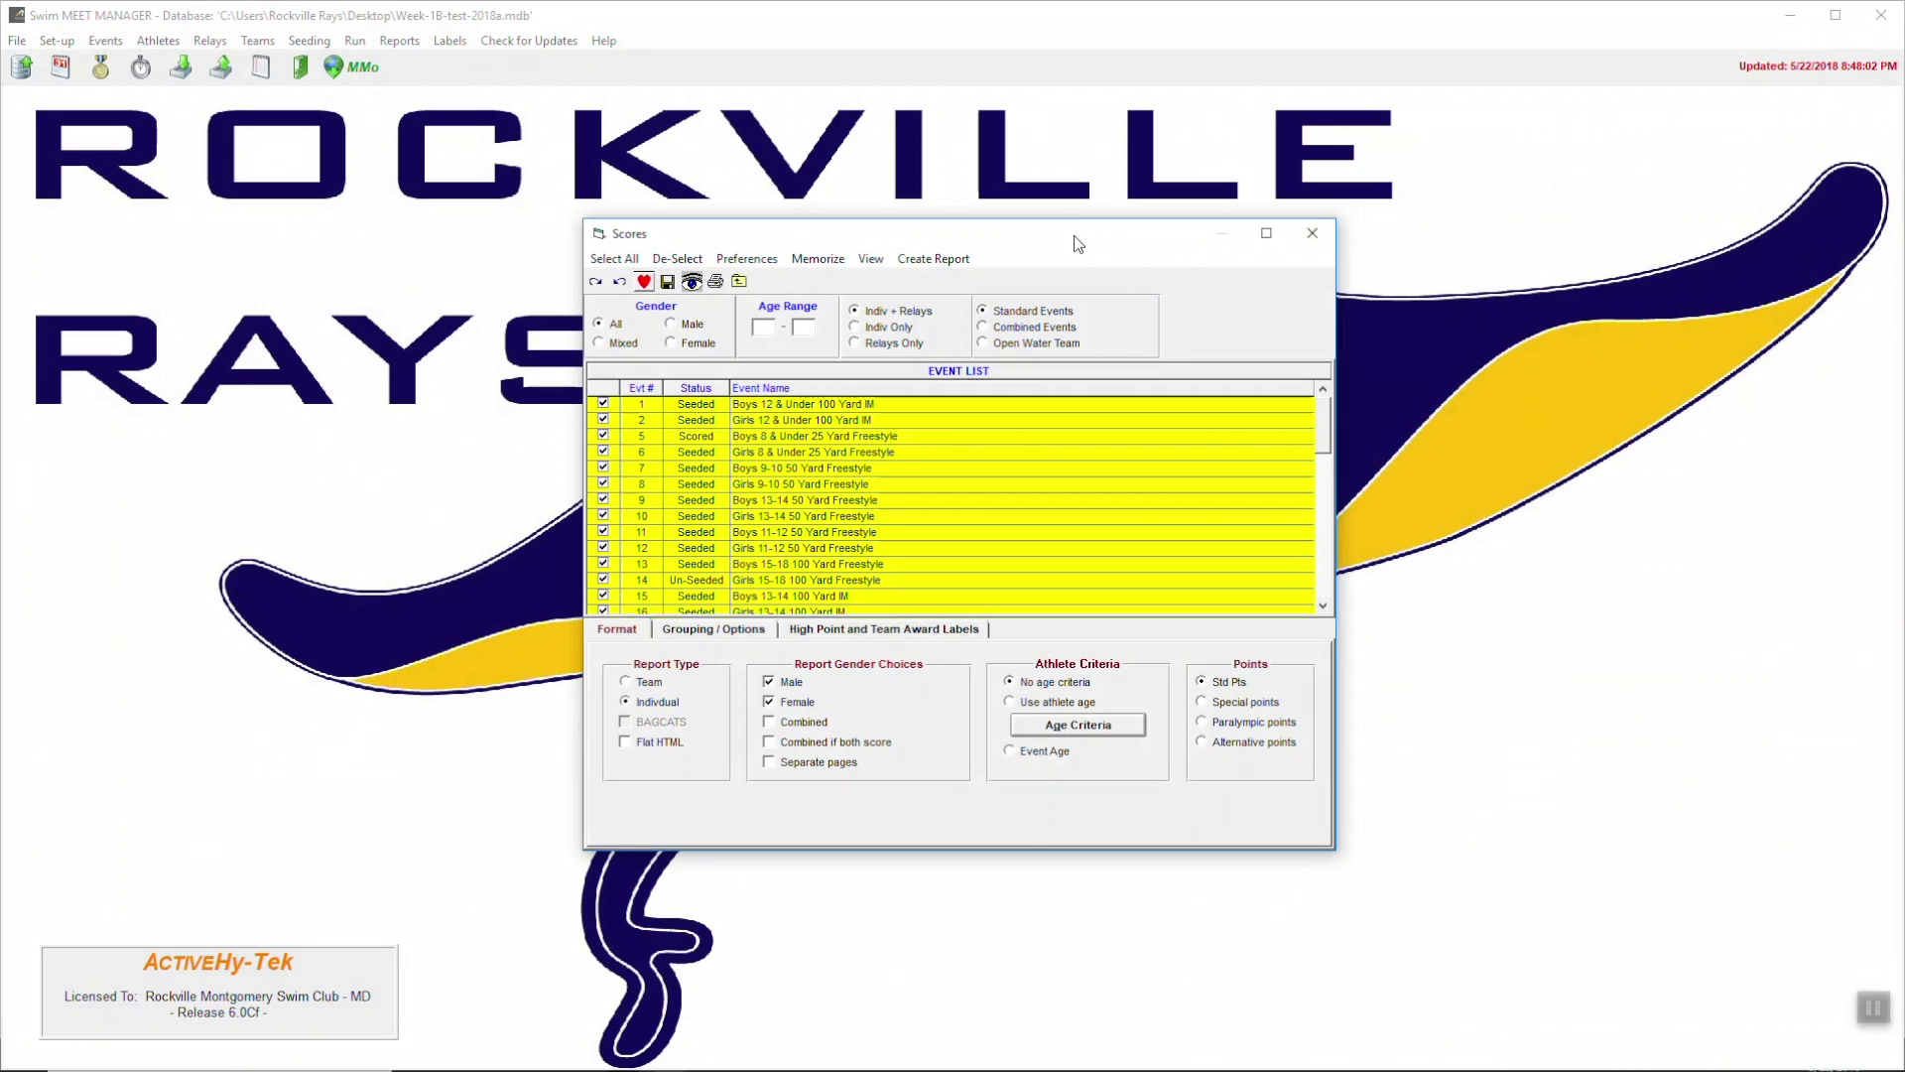
pyautogui.click(1313, 236)
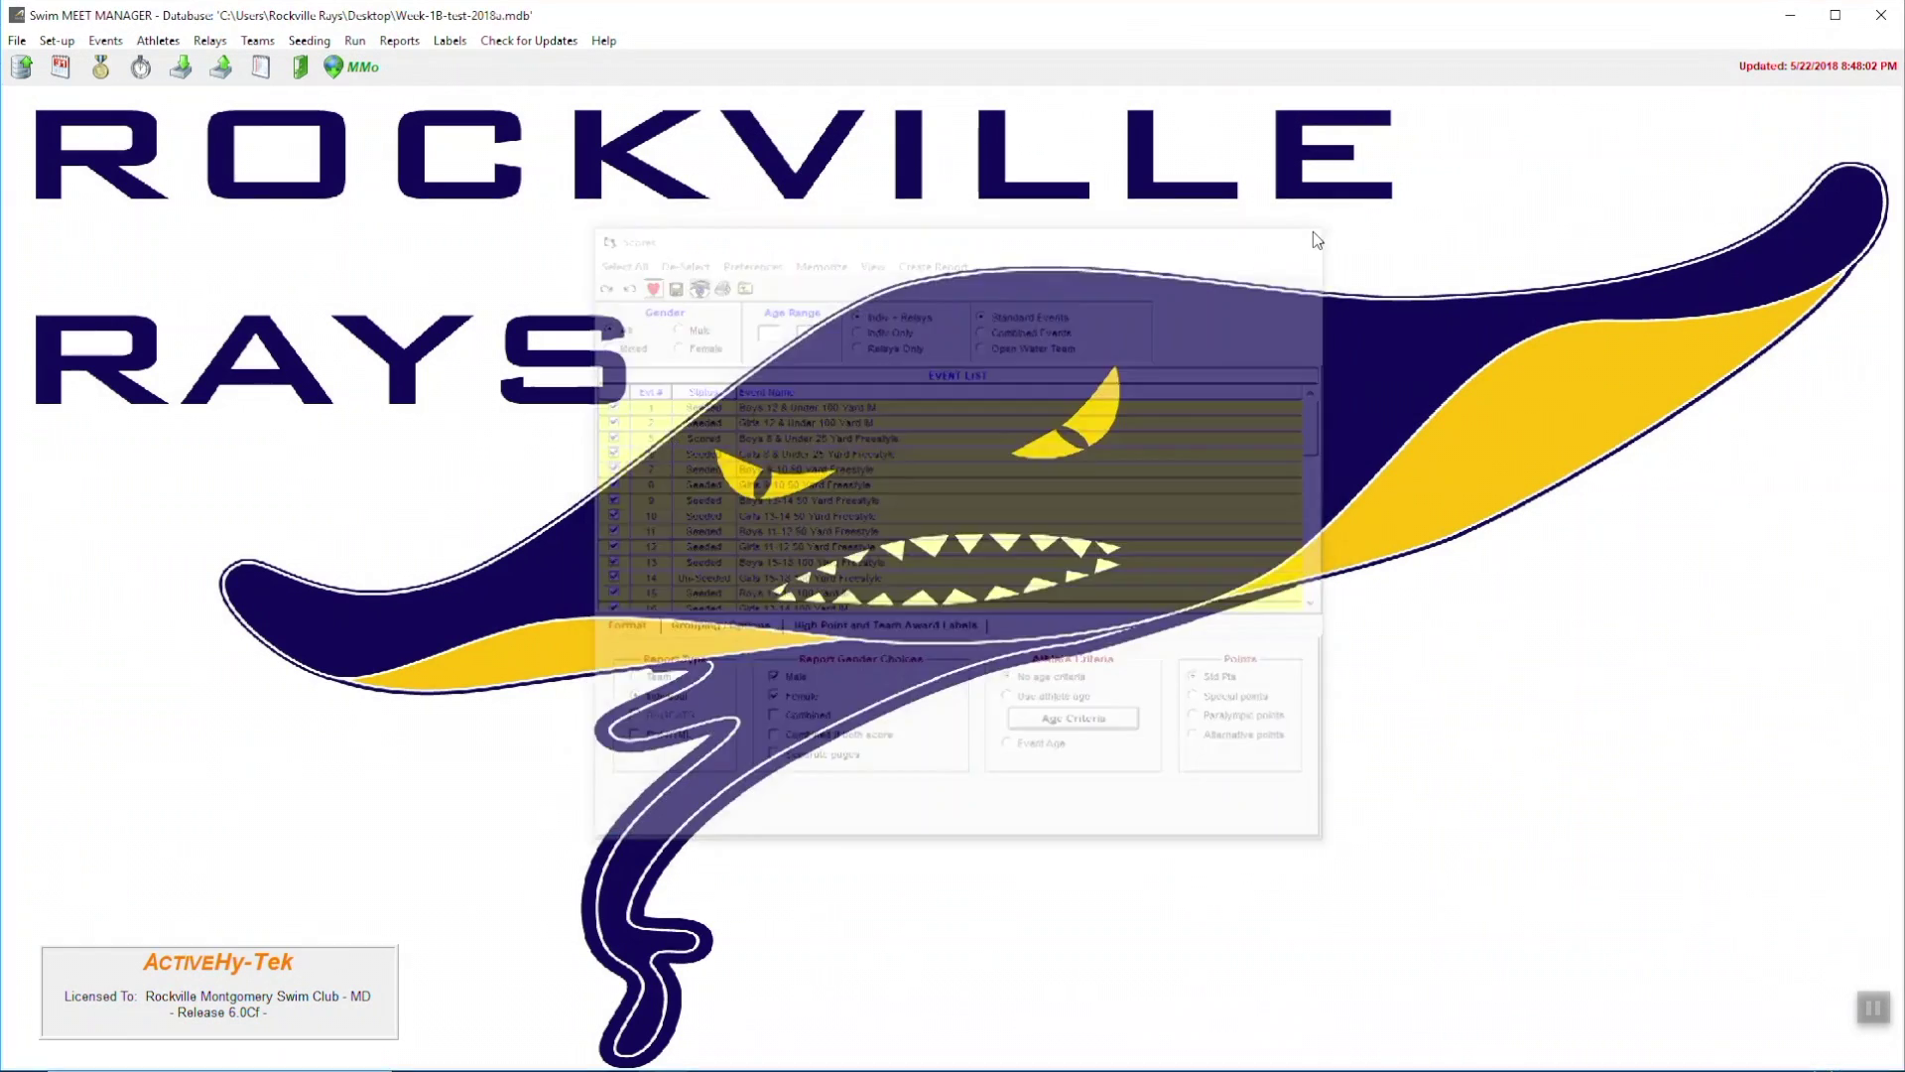
# Create a Meet Program report for all events, page through to its third page, and close the preview
pyautogui.click(378, 45)
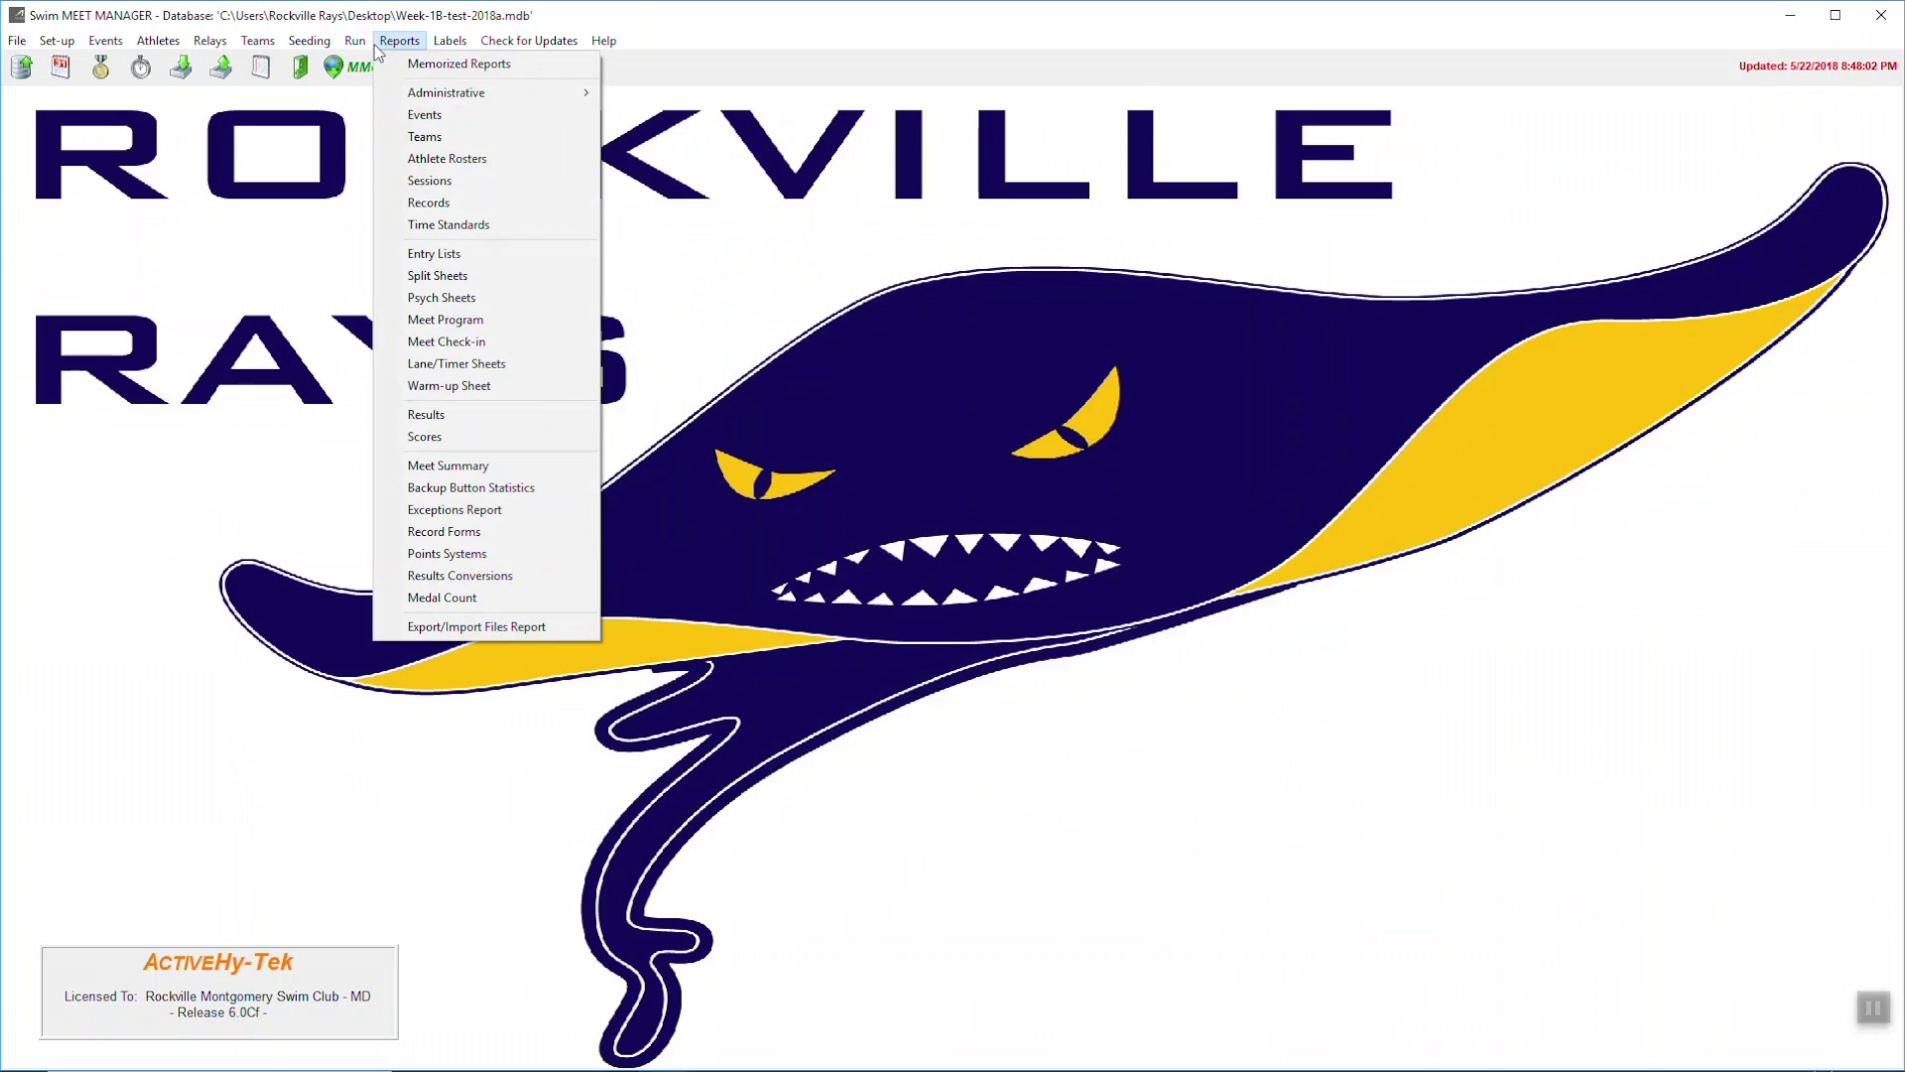
pyautogui.click(440, 320)
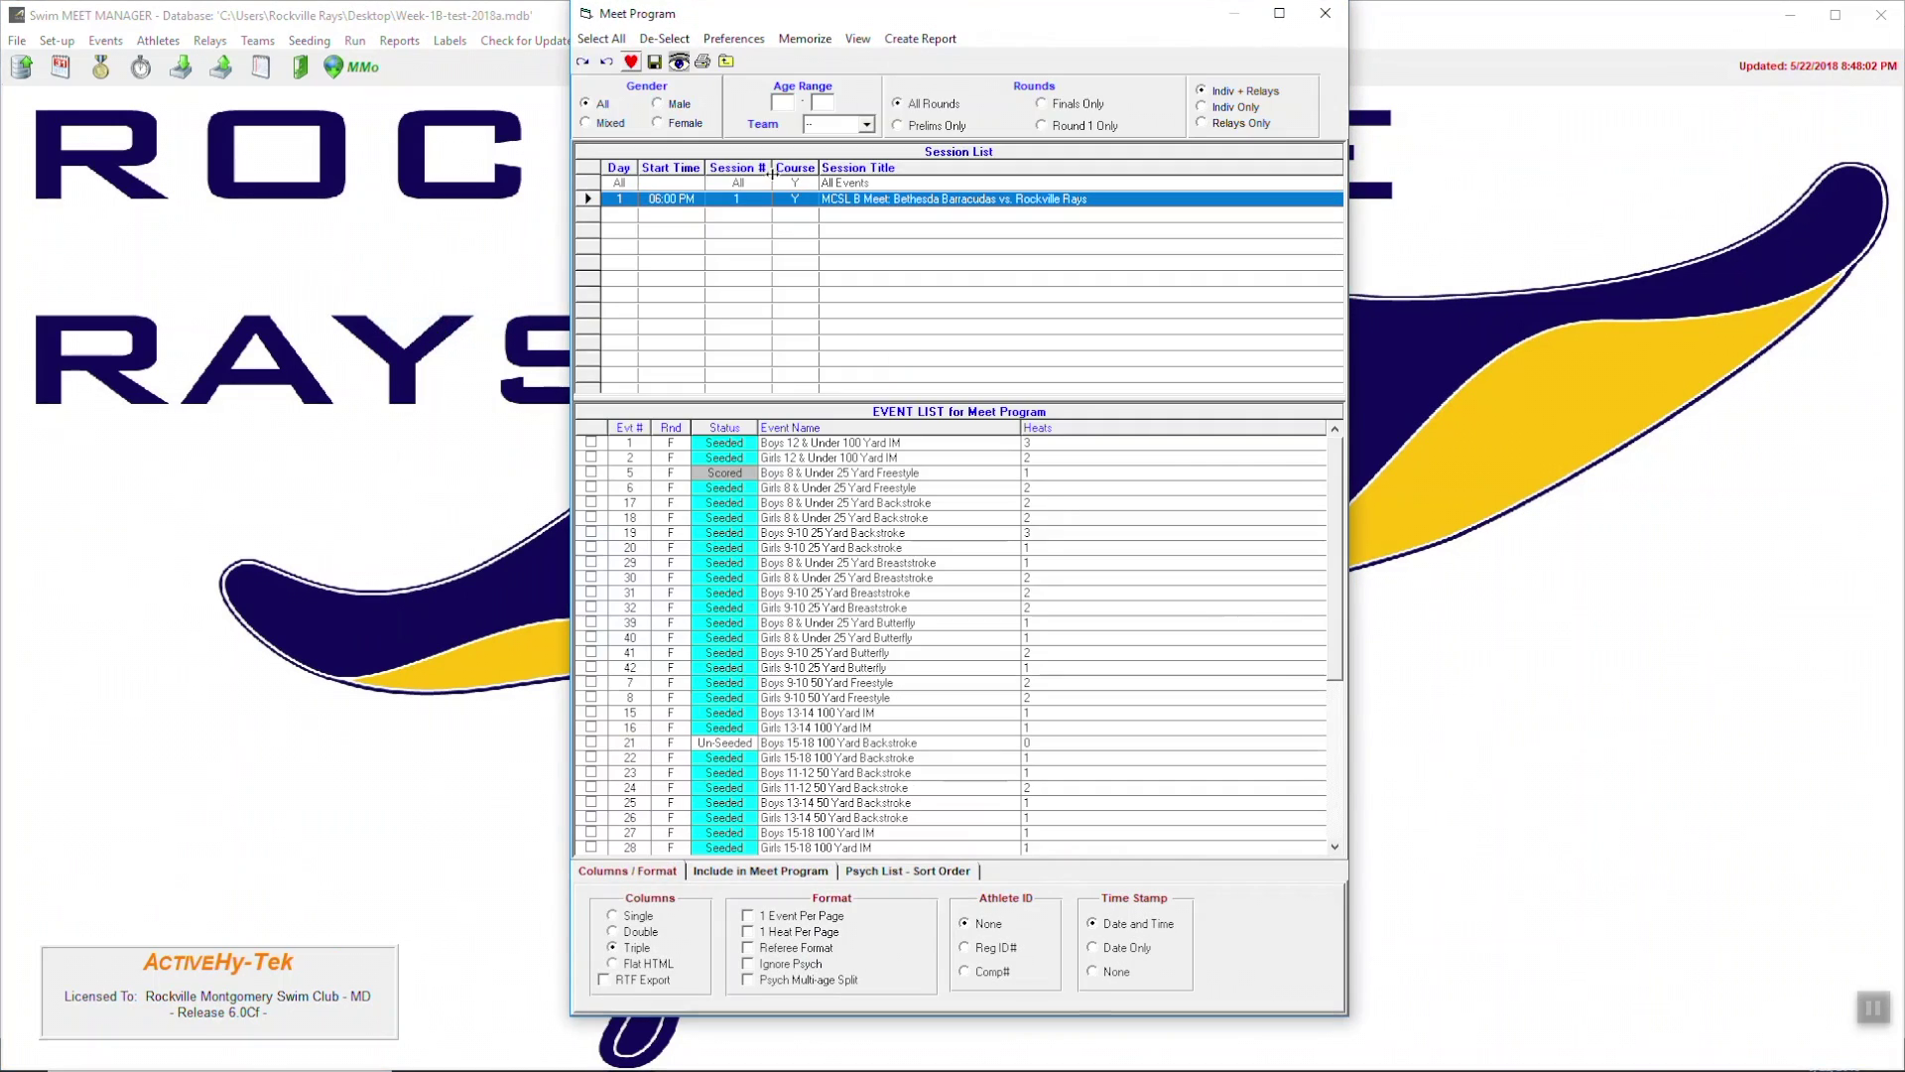
pyautogui.click(609, 40)
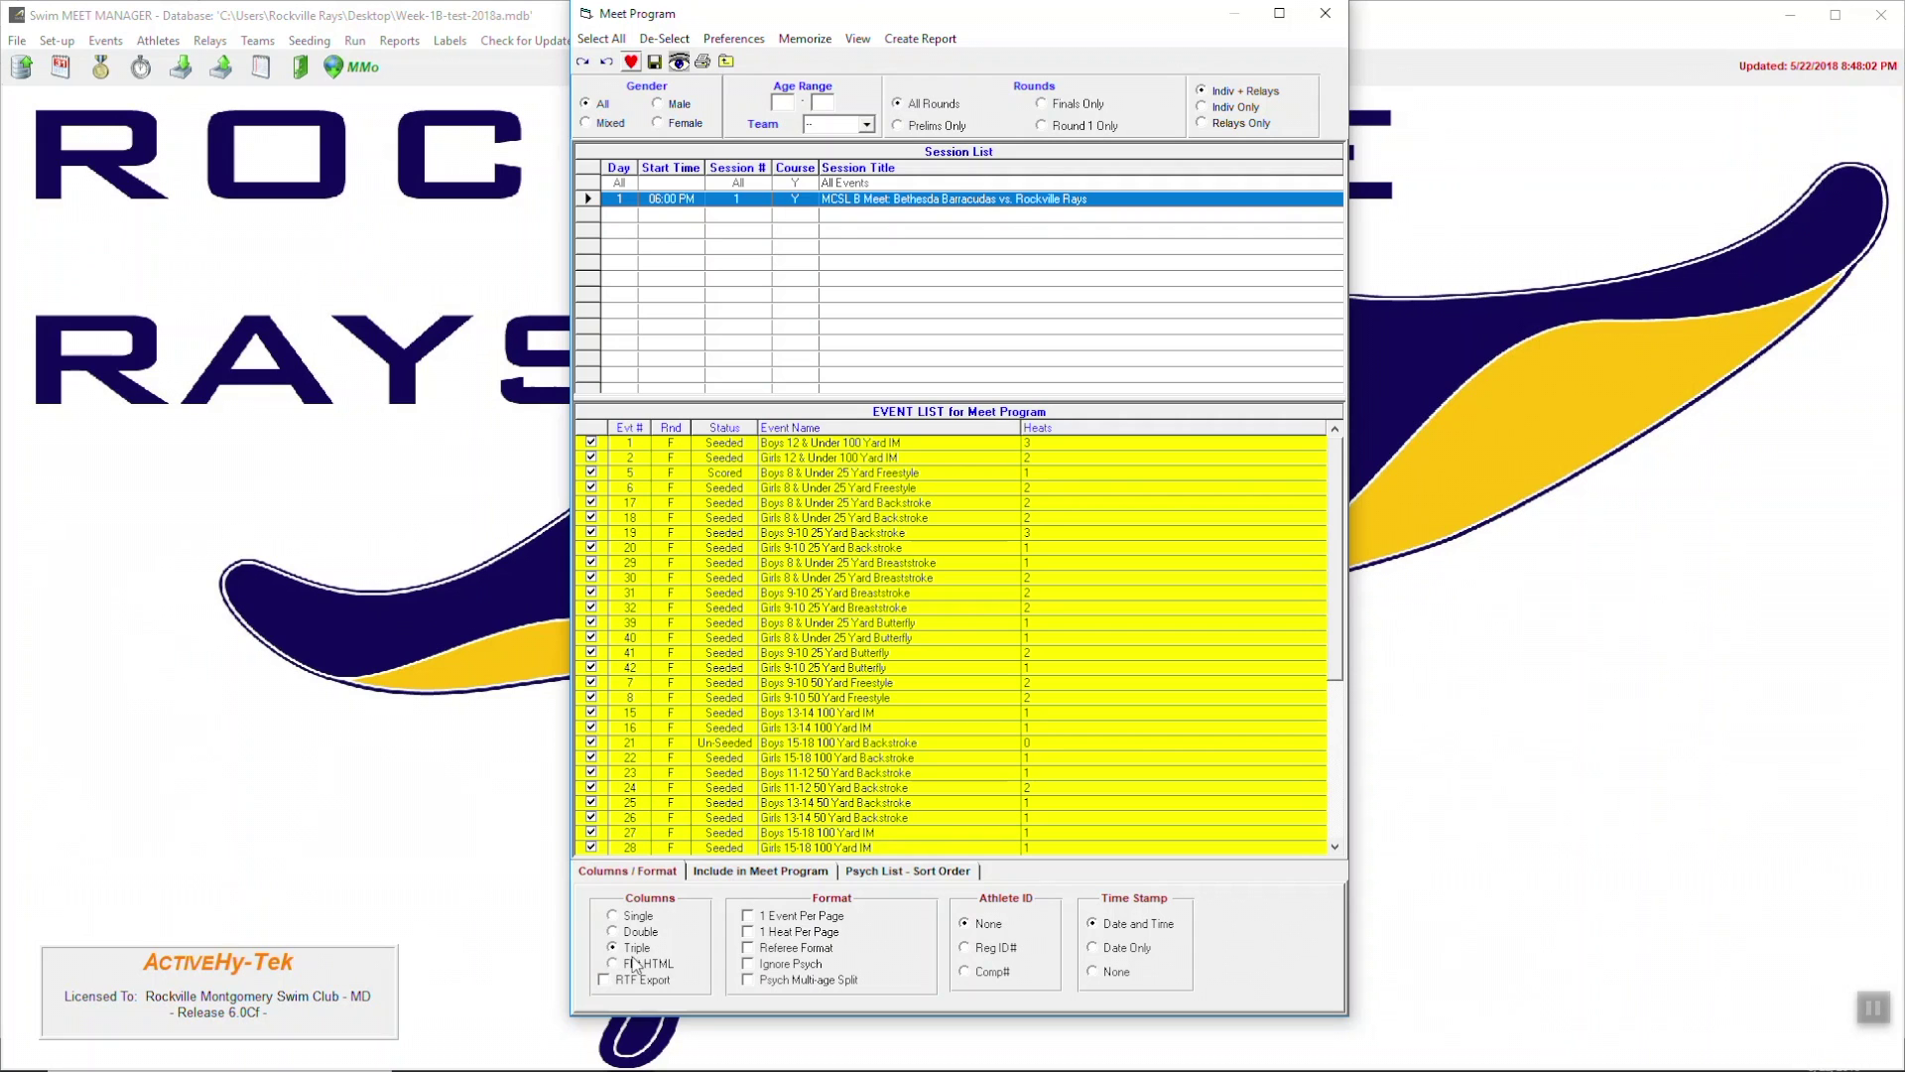
pyautogui.click(919, 33)
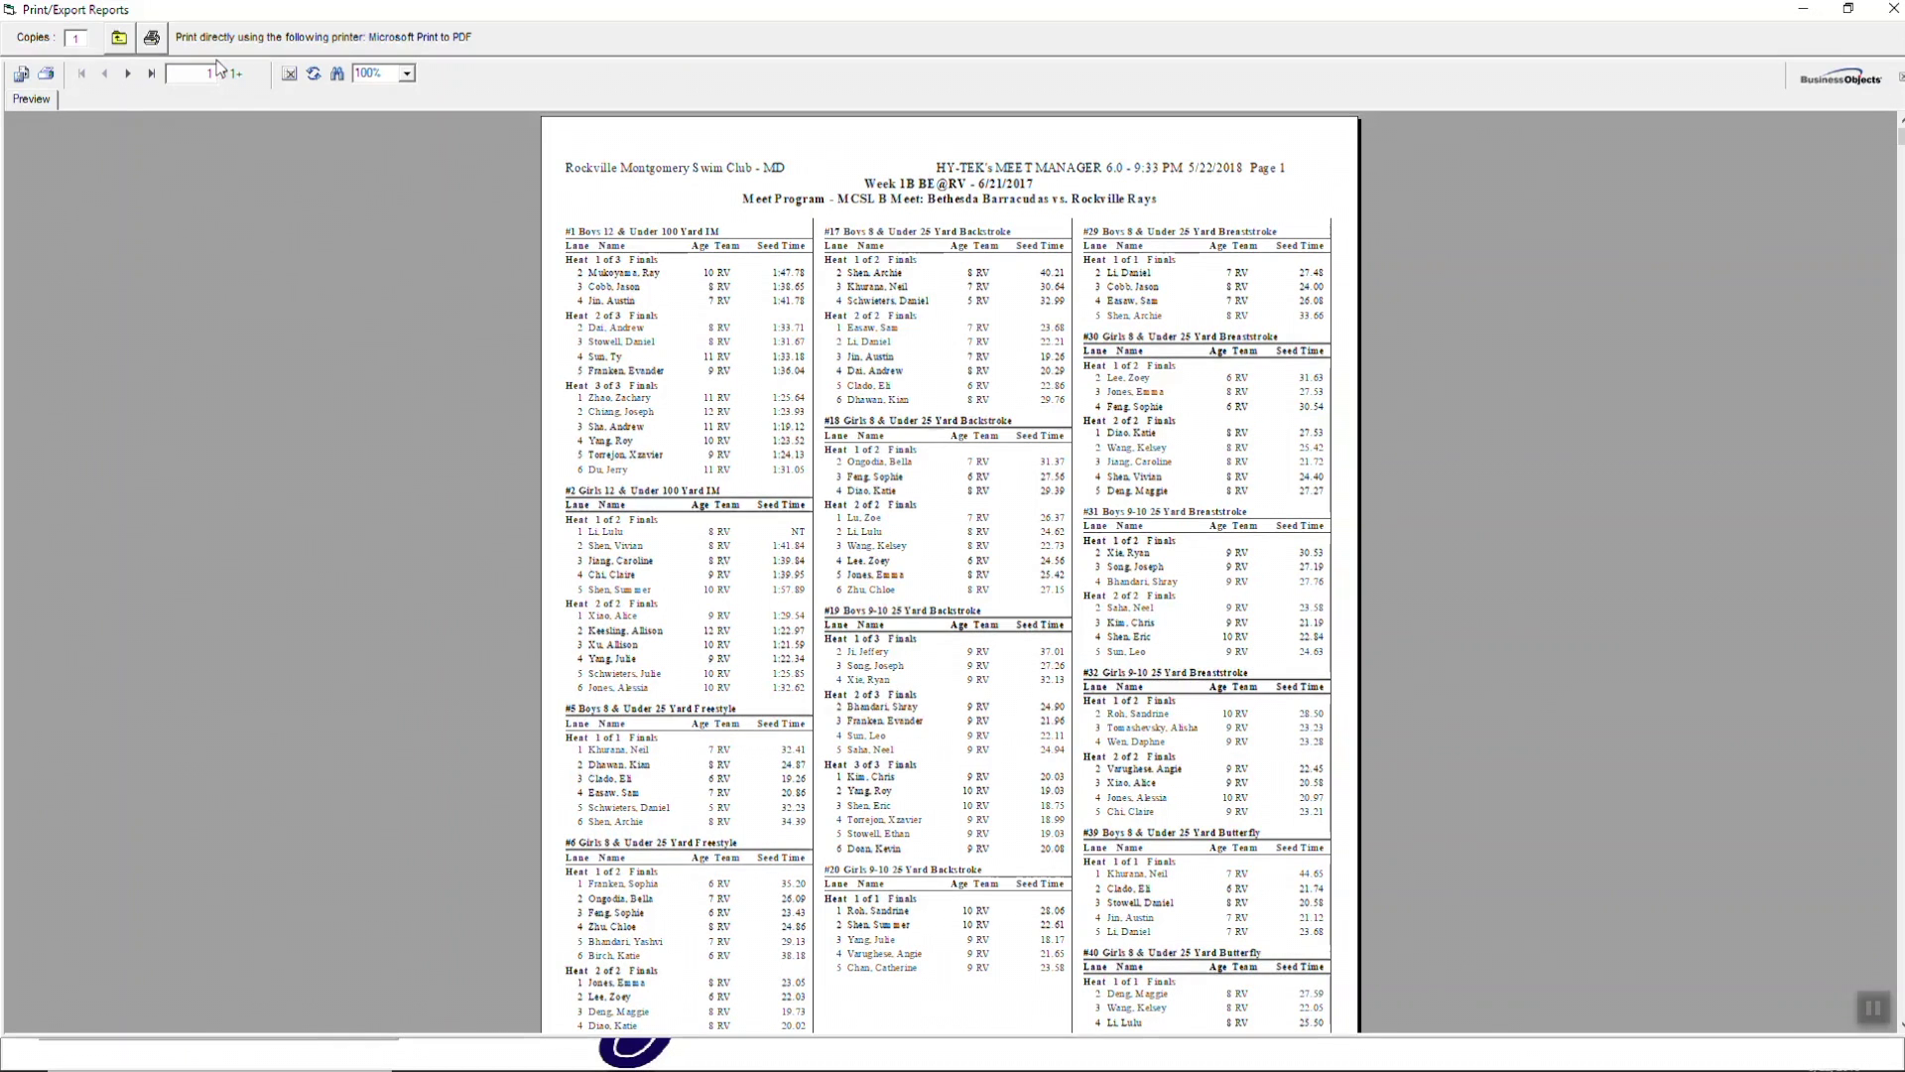
pyautogui.click(128, 75)
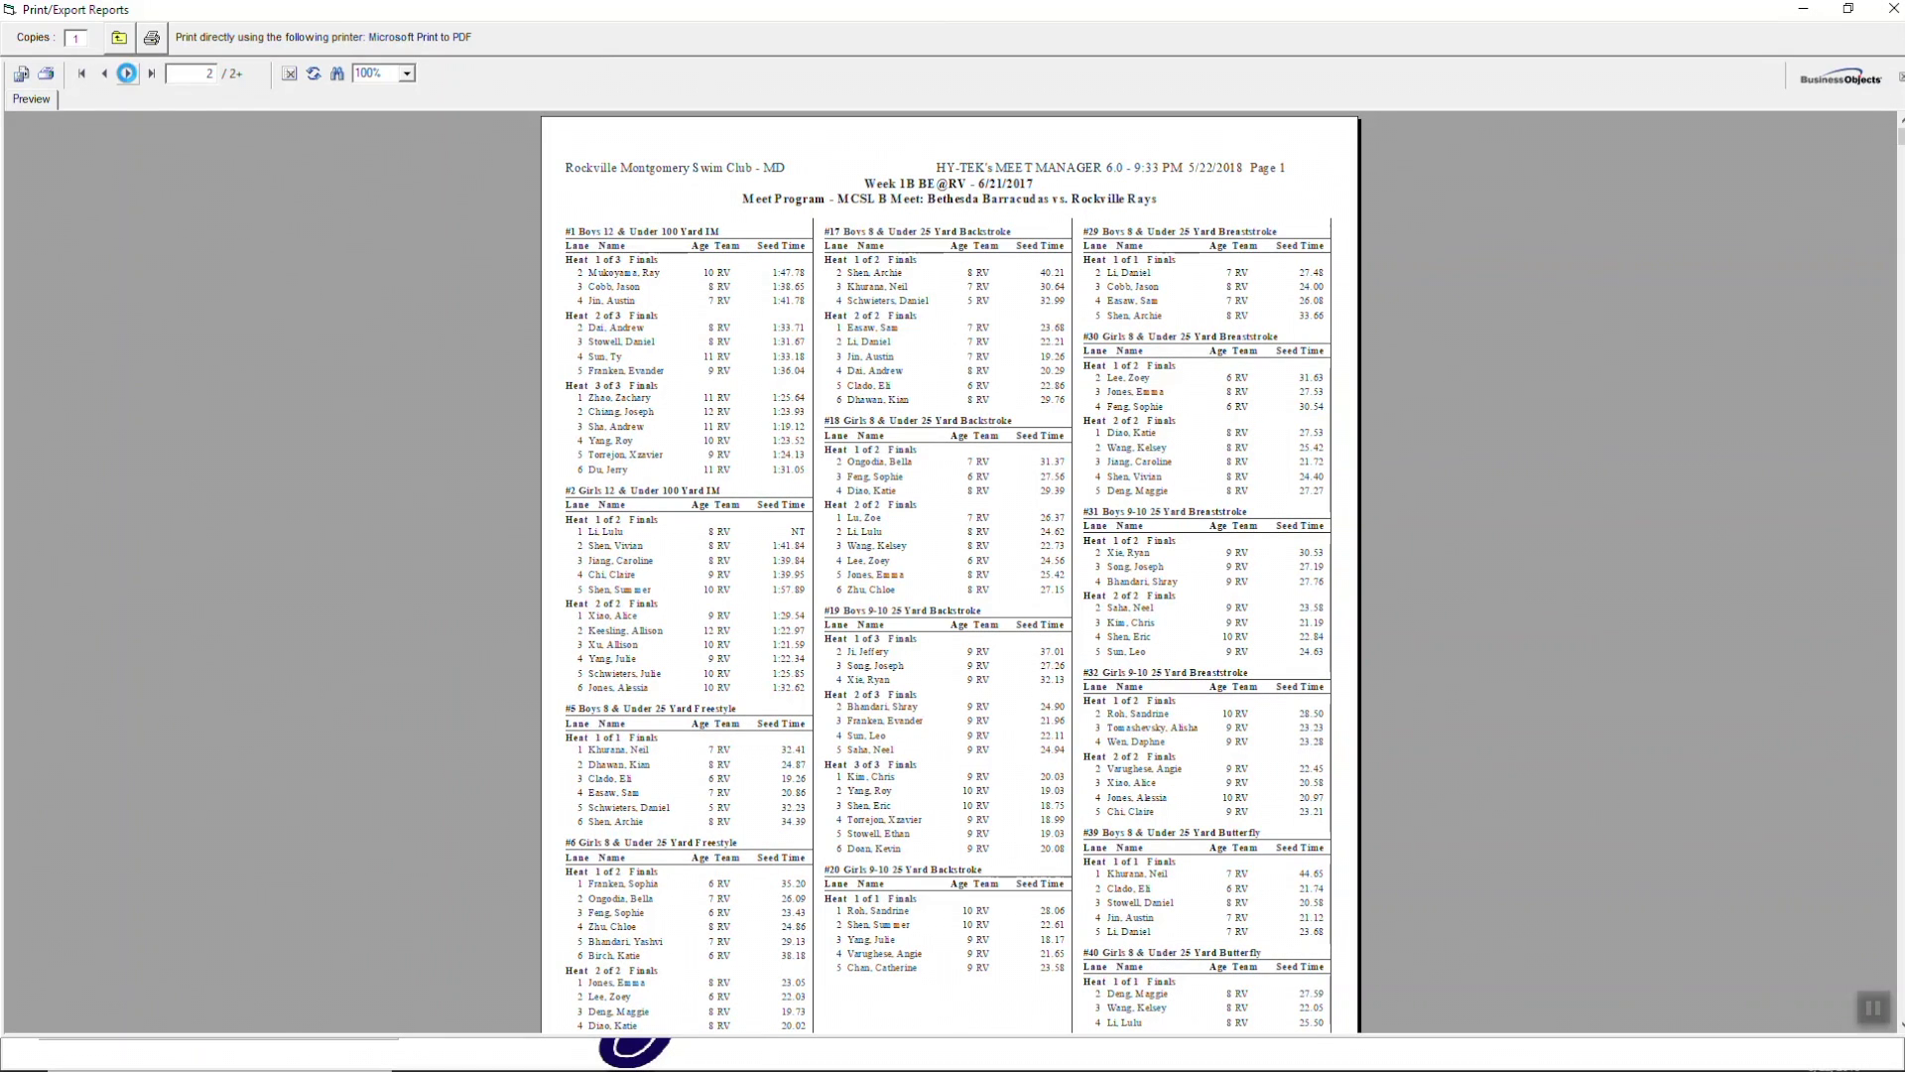
pyautogui.click(128, 73)
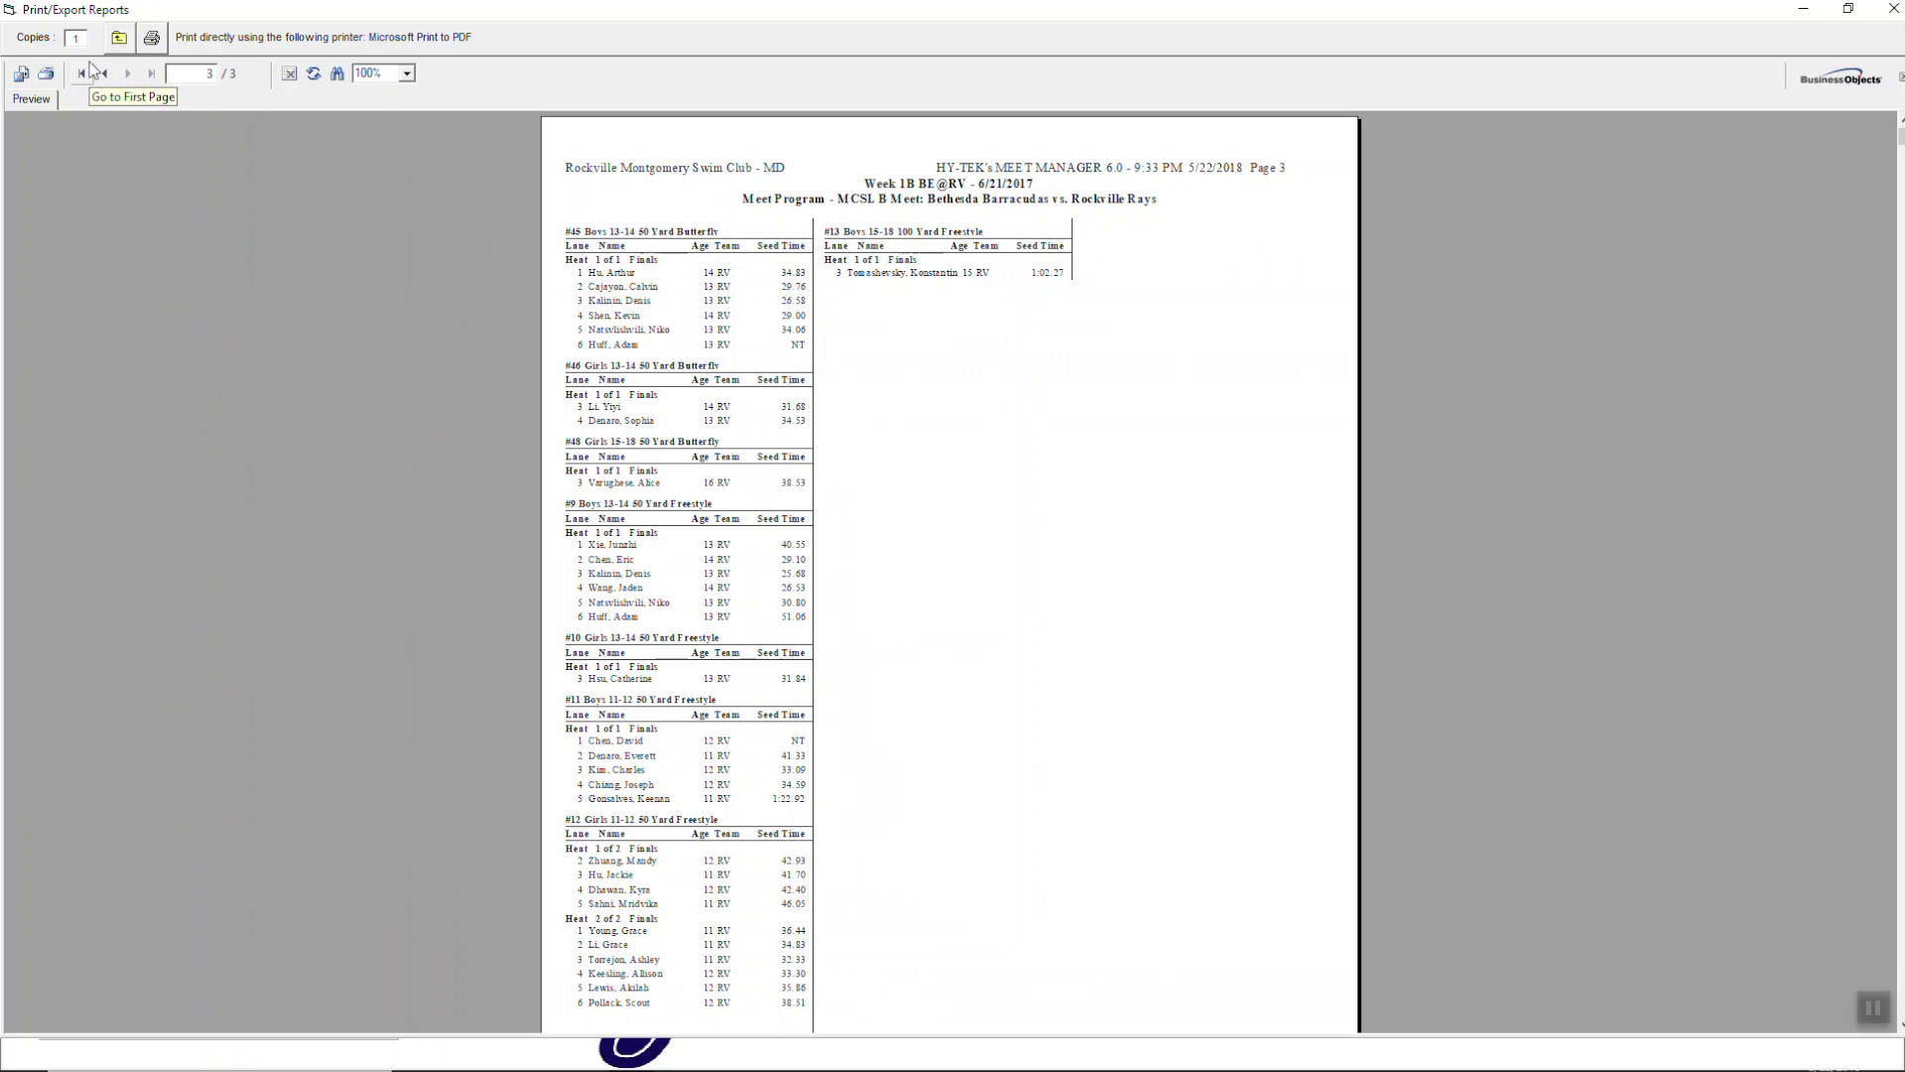
pyautogui.click(119, 42)
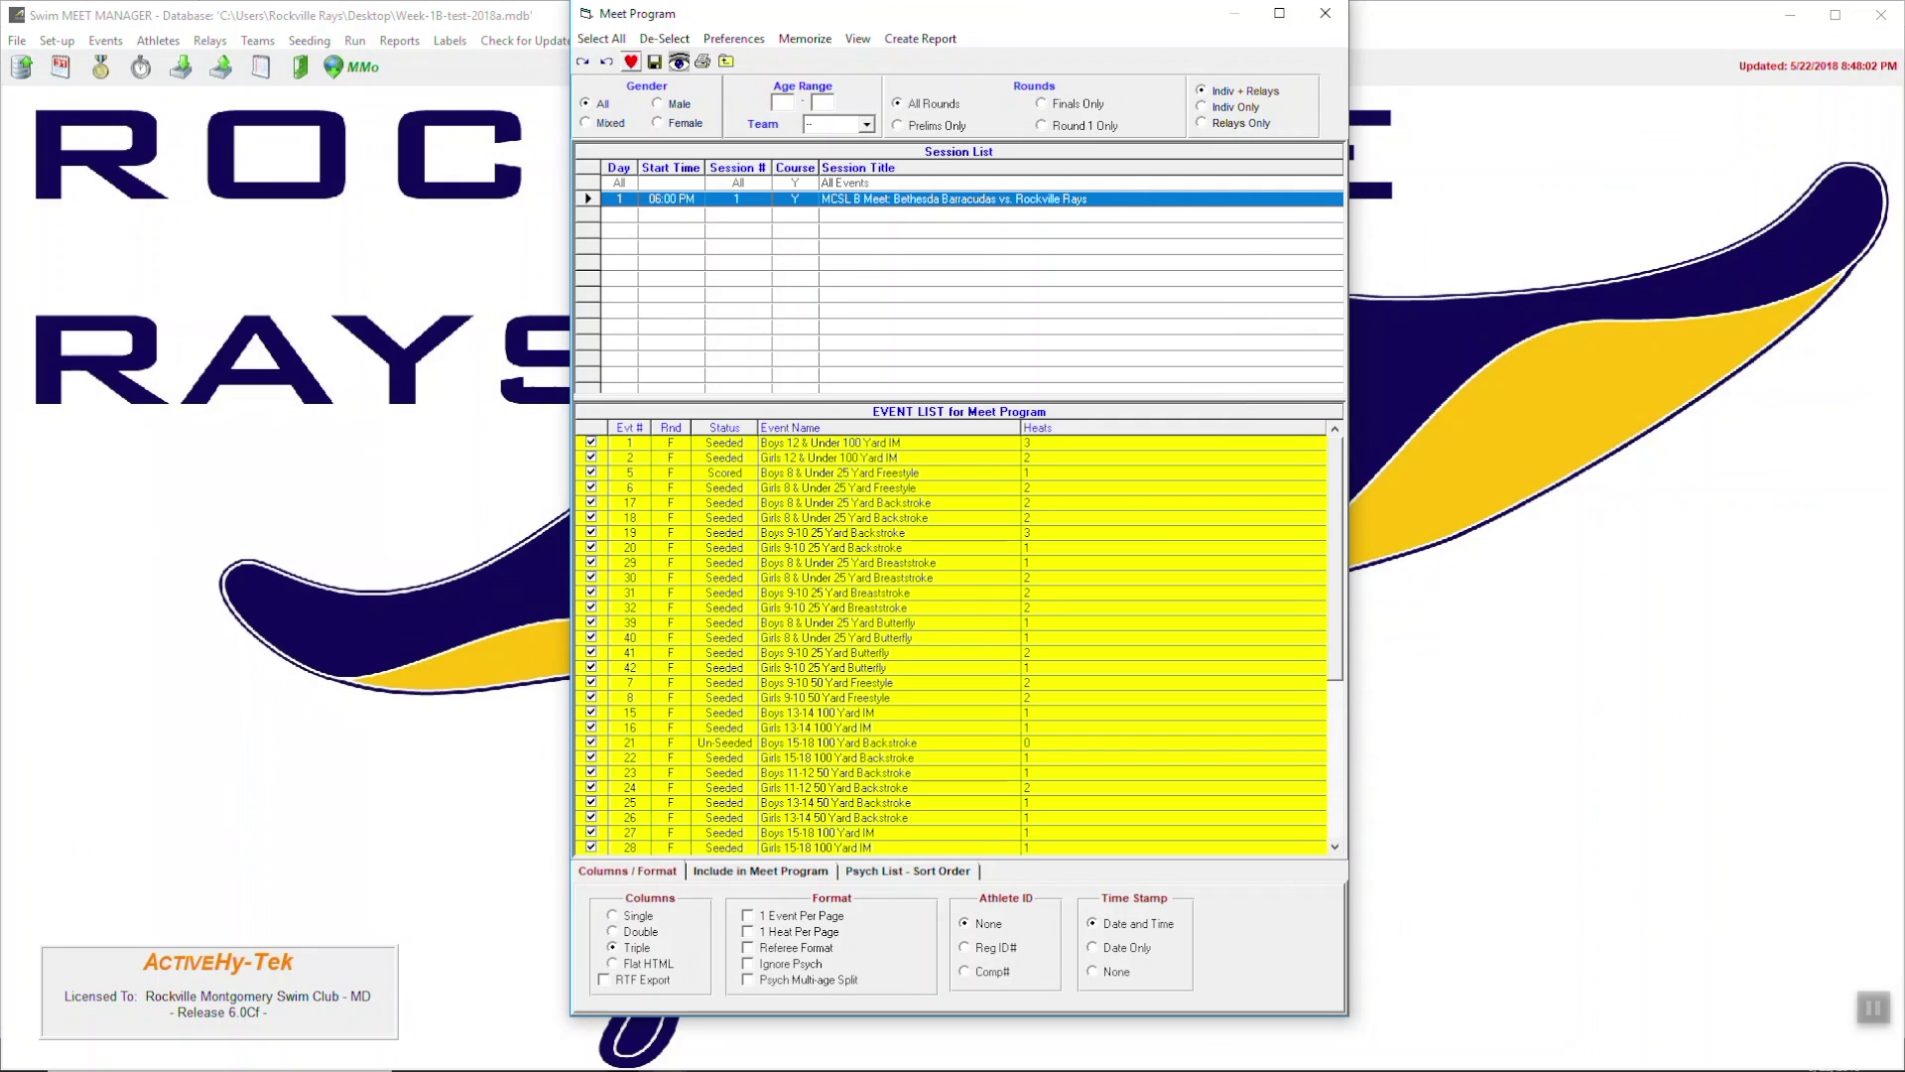
# Leave the Meet Program window and open the Lane/Timer Sheets report with all events selected
pyautogui.click(1325, 13)
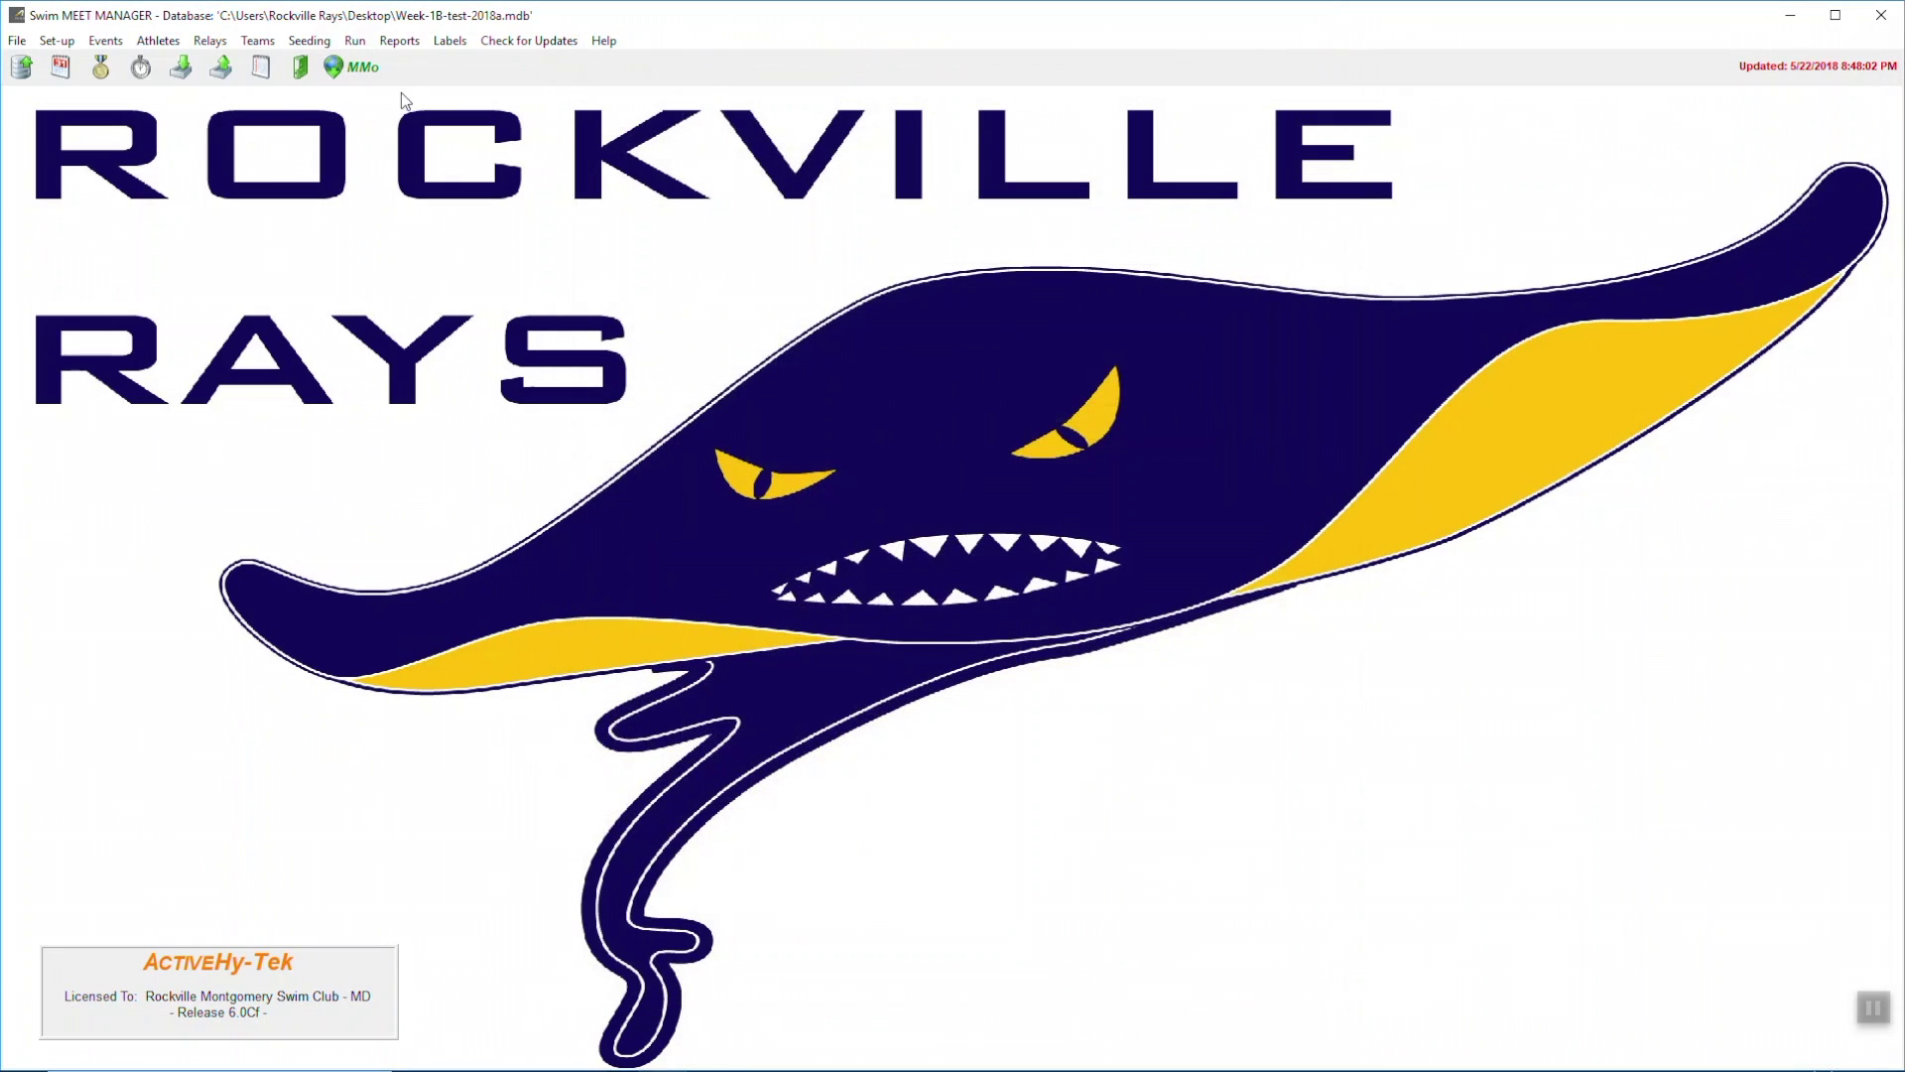
pyautogui.click(398, 41)
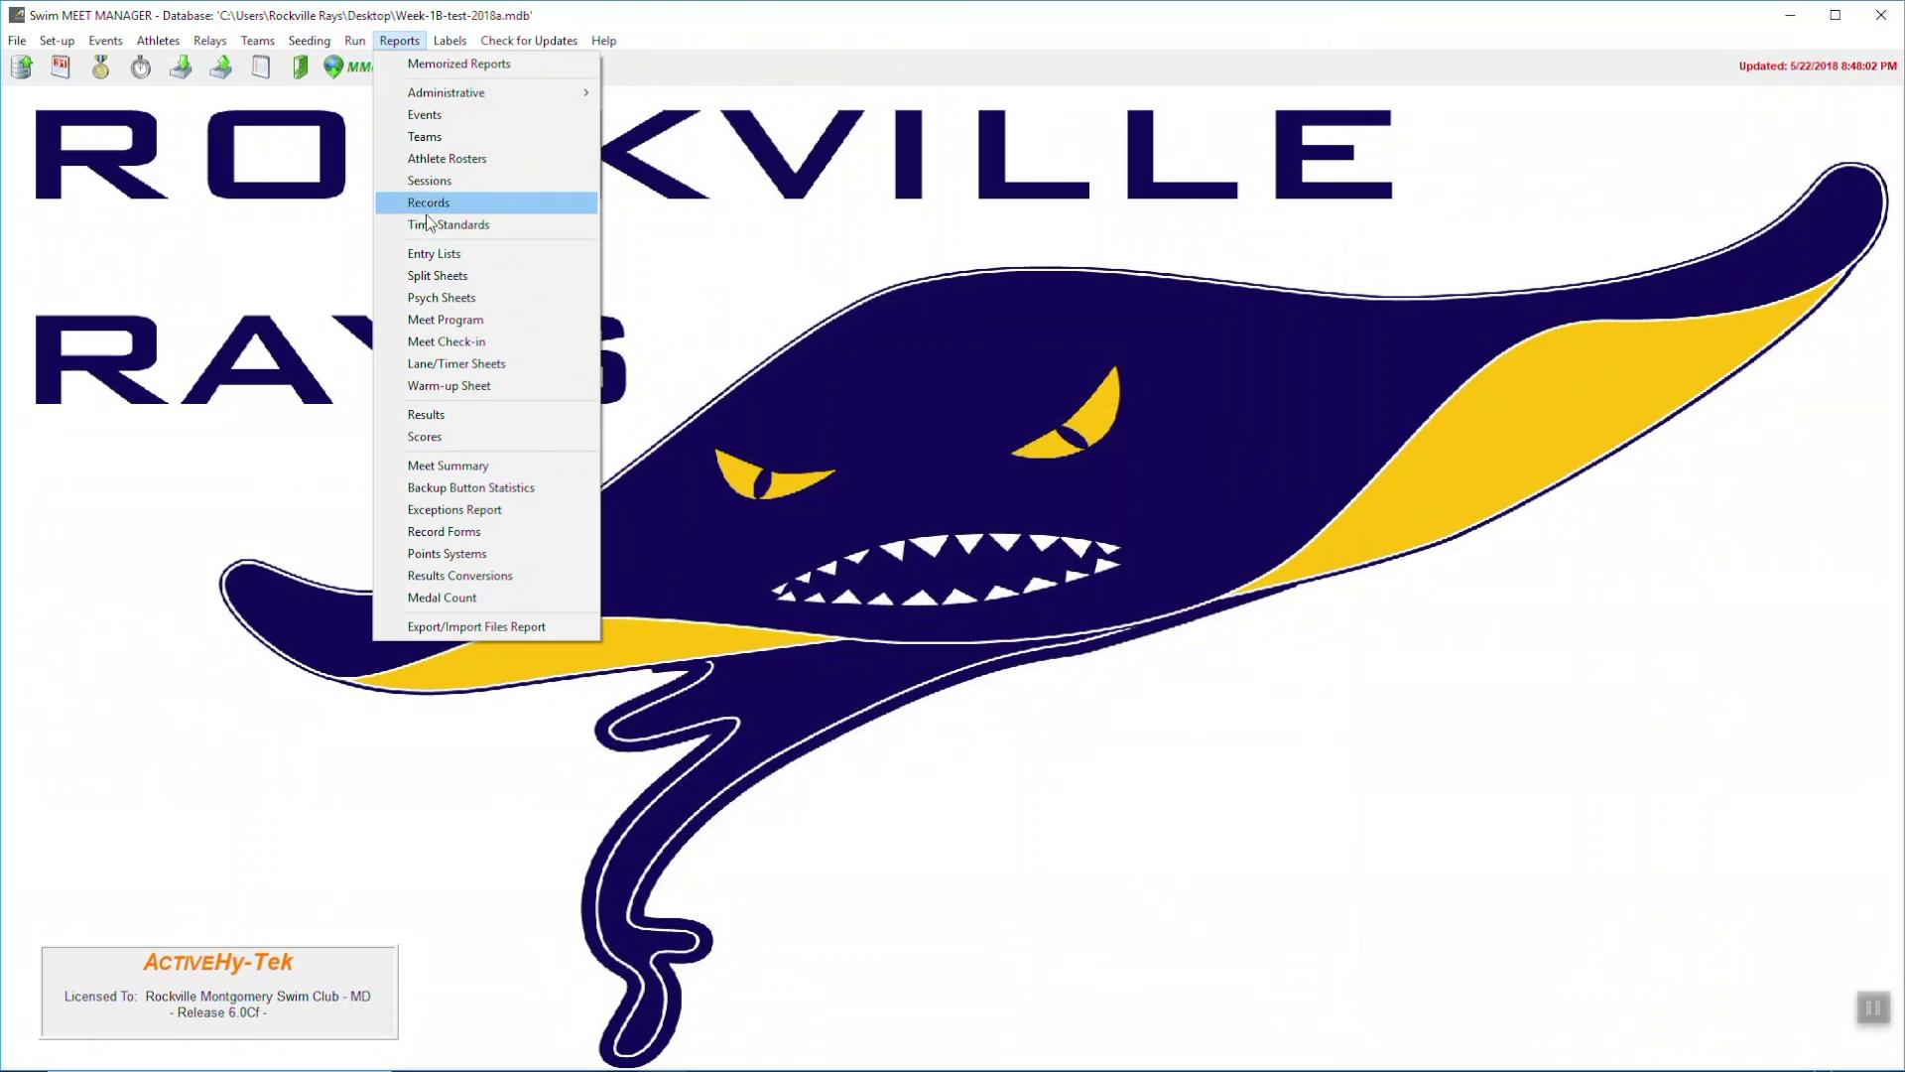
pyautogui.click(474, 371)
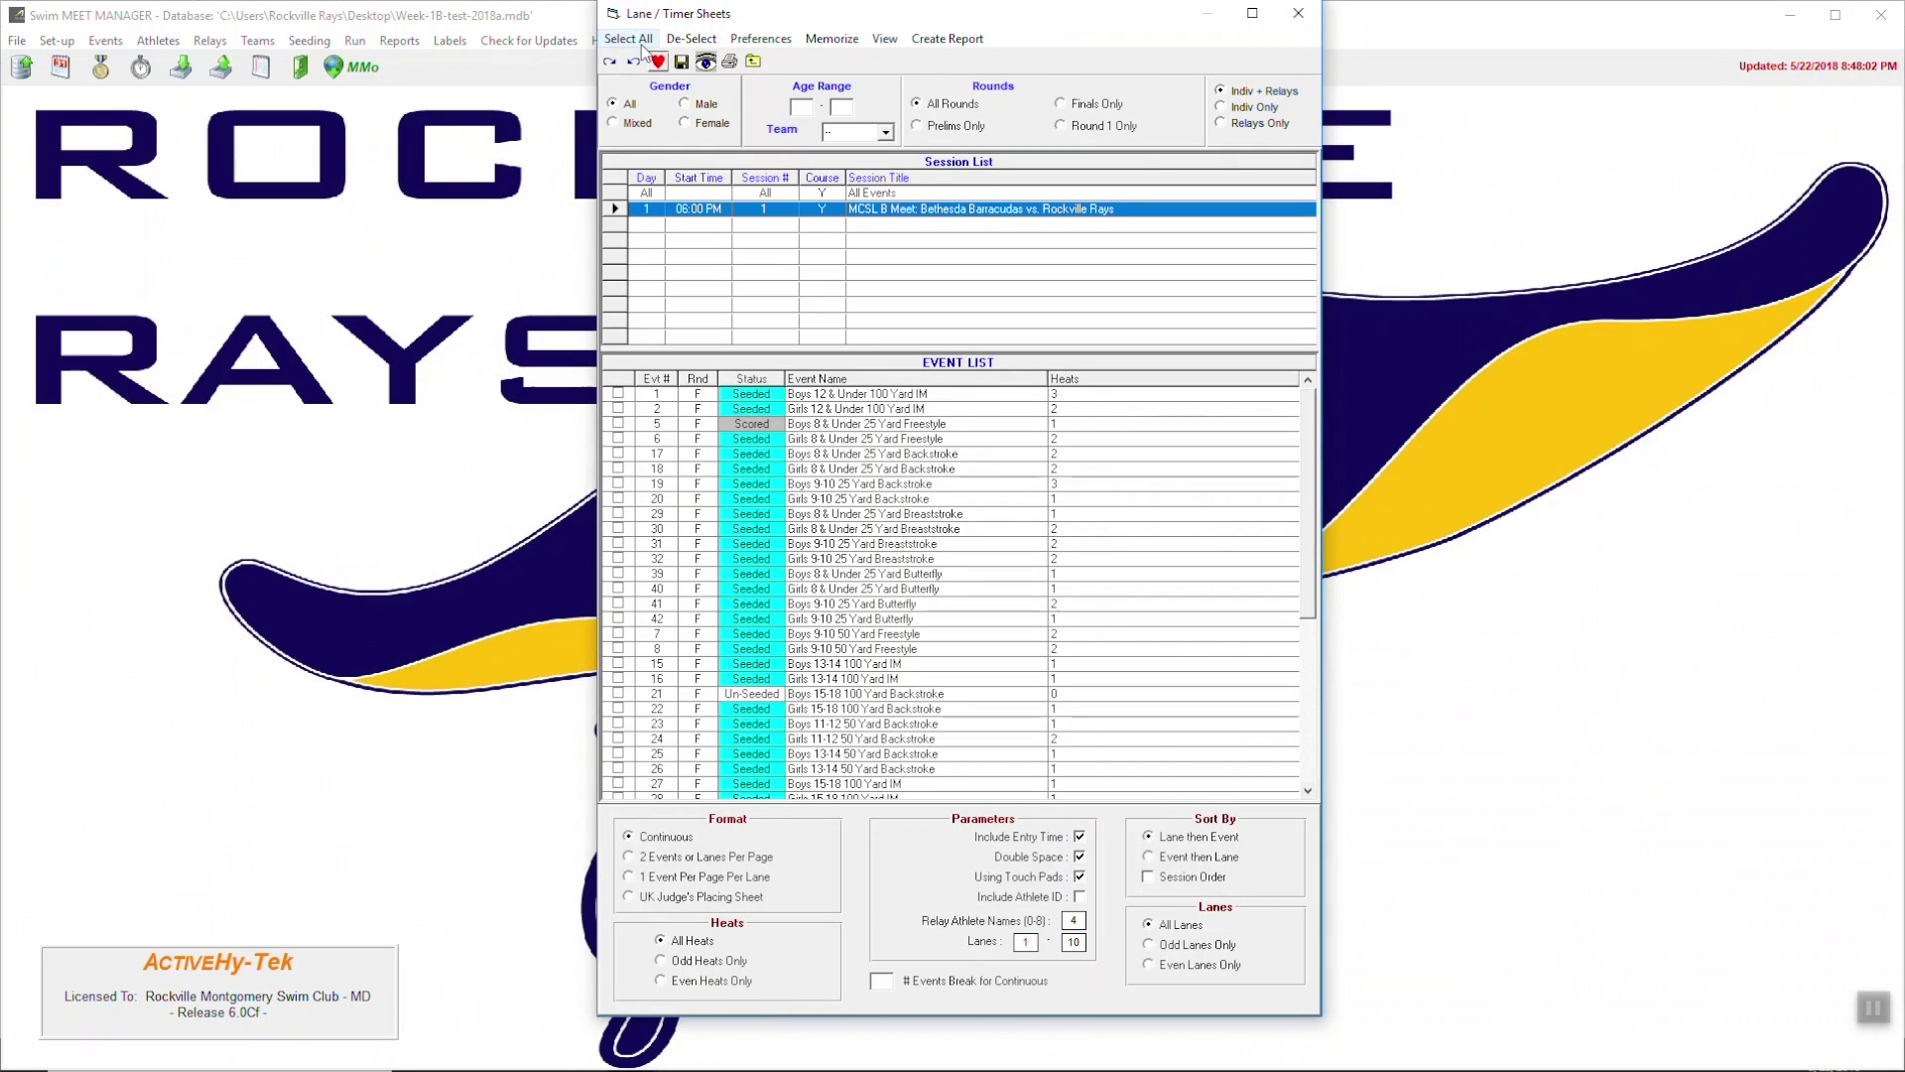
pyautogui.click(635, 39)
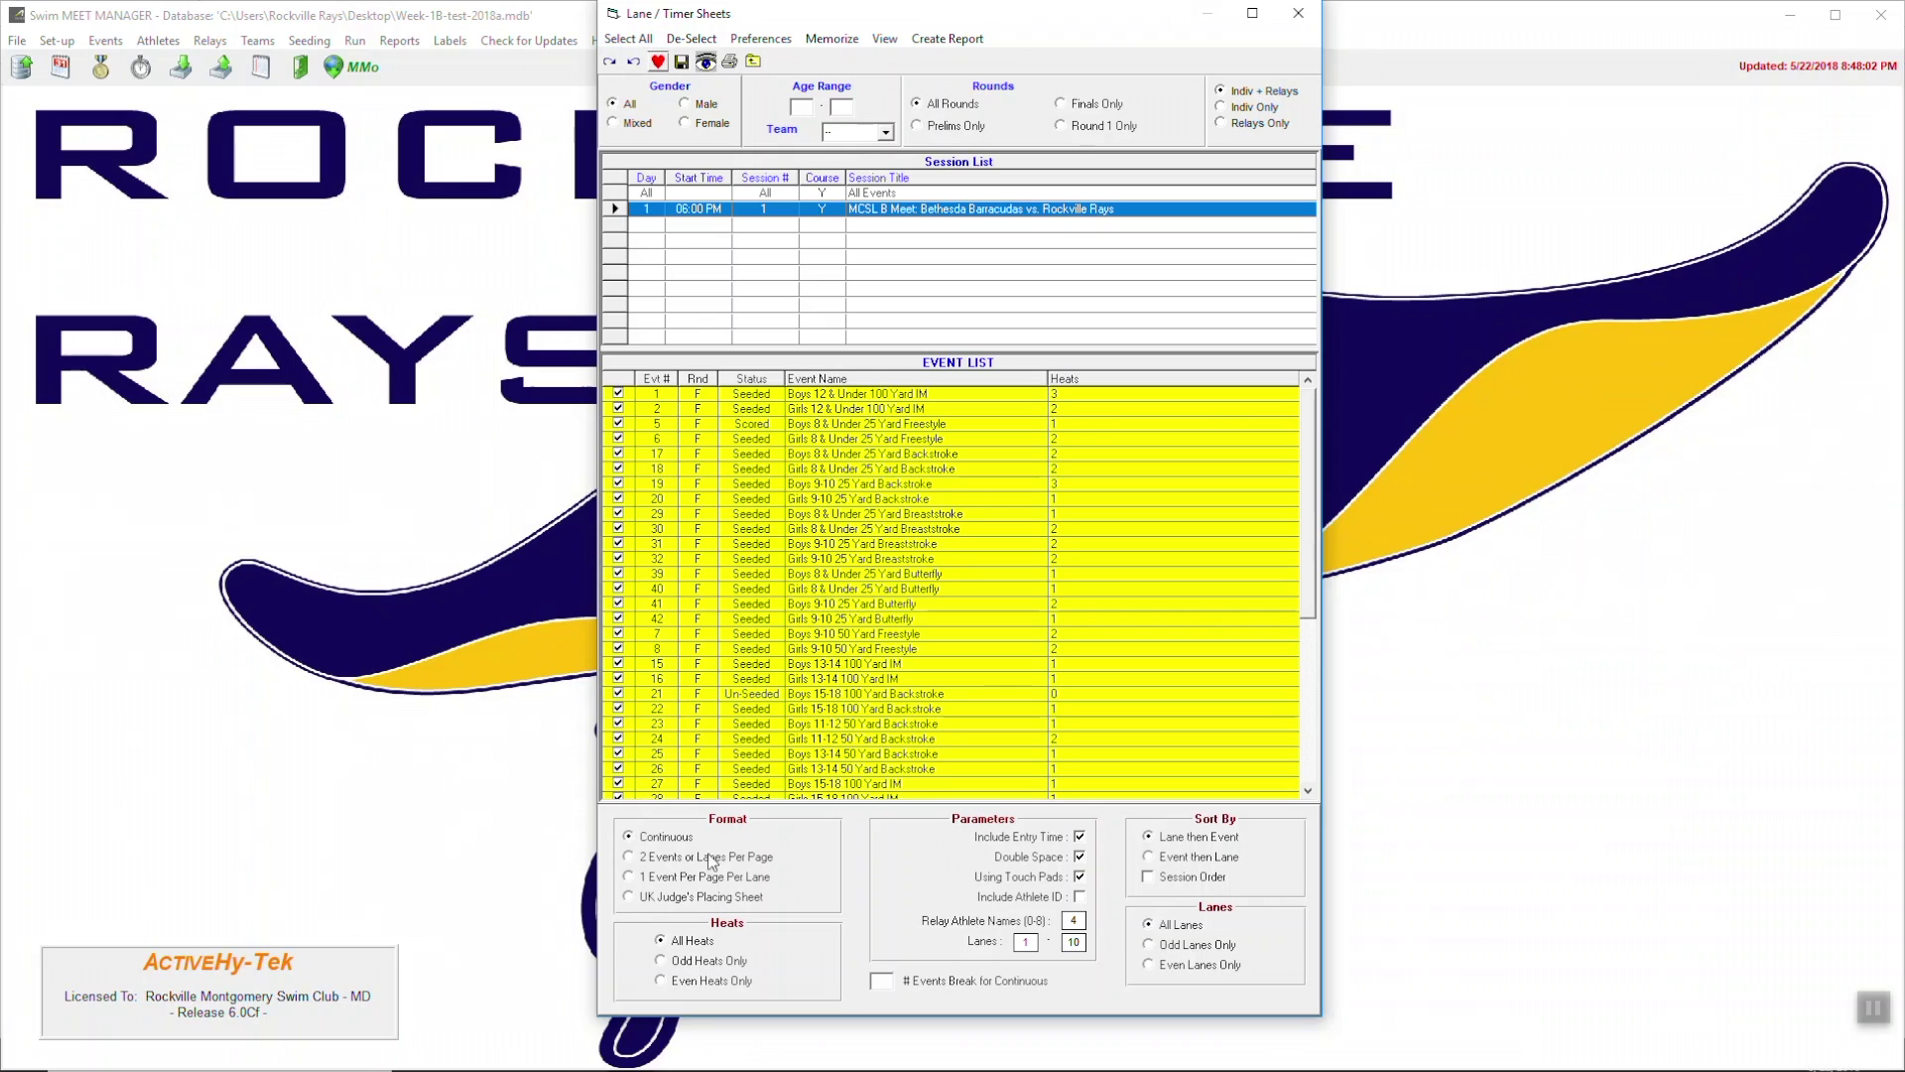
# Create the timer sheets with 2 Events or Lanes Per Page, view the last page, and close the preview and report window
pyautogui.click(652, 864)
pyautogui.click(972, 42)
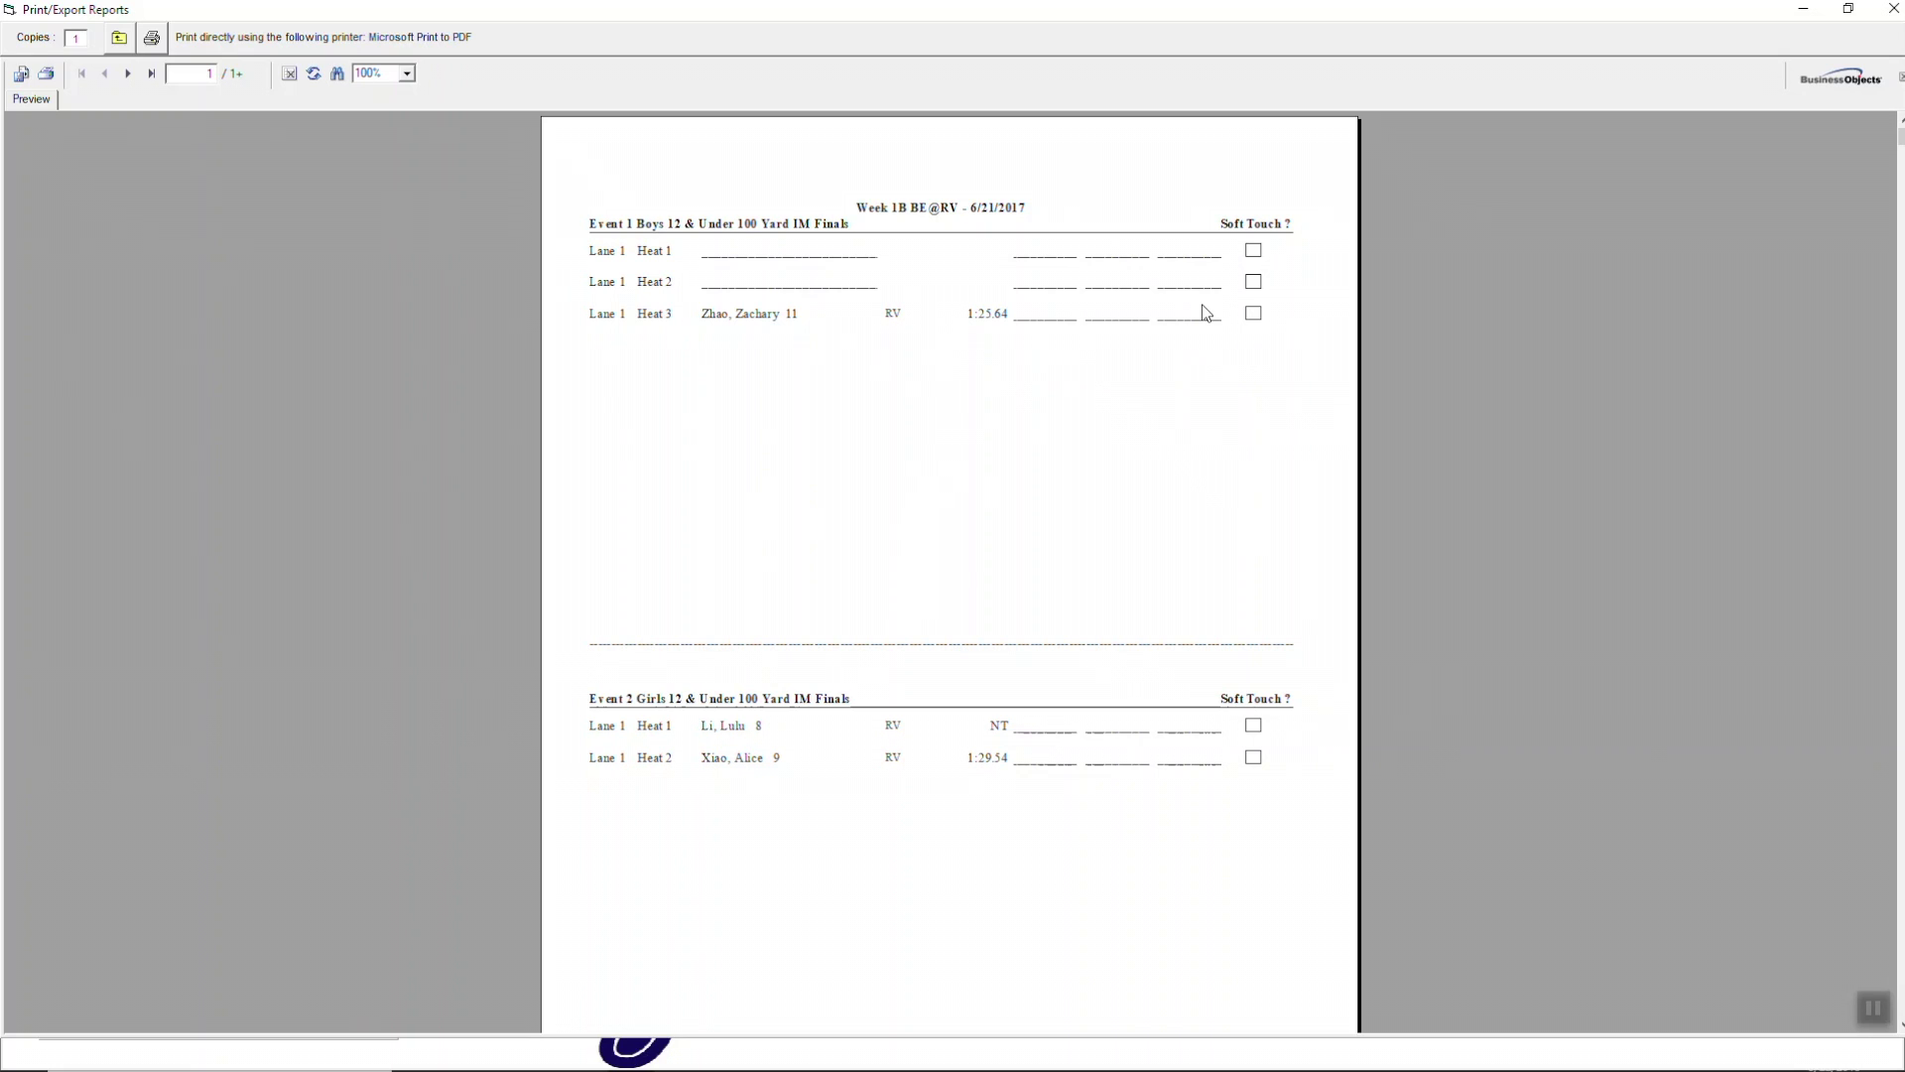
pyautogui.click(152, 74)
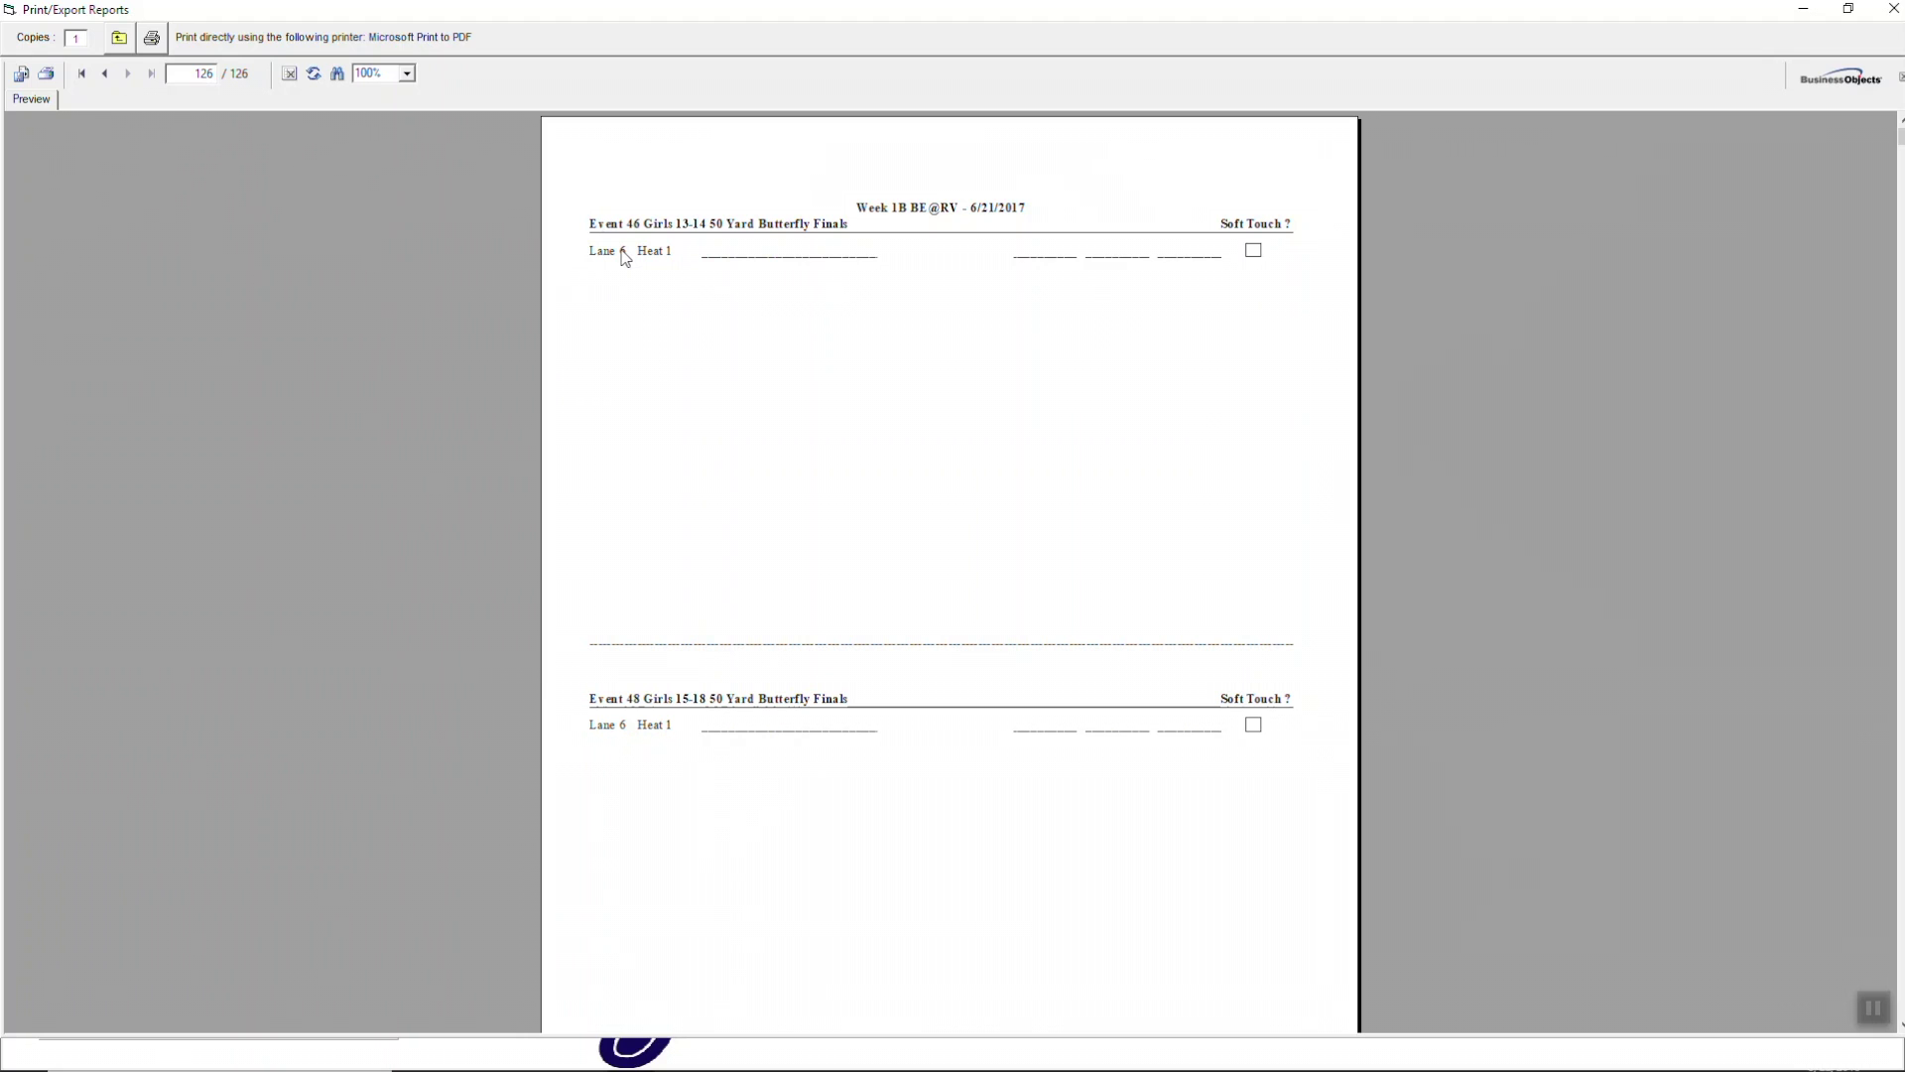
pyautogui.click(1892, 11)
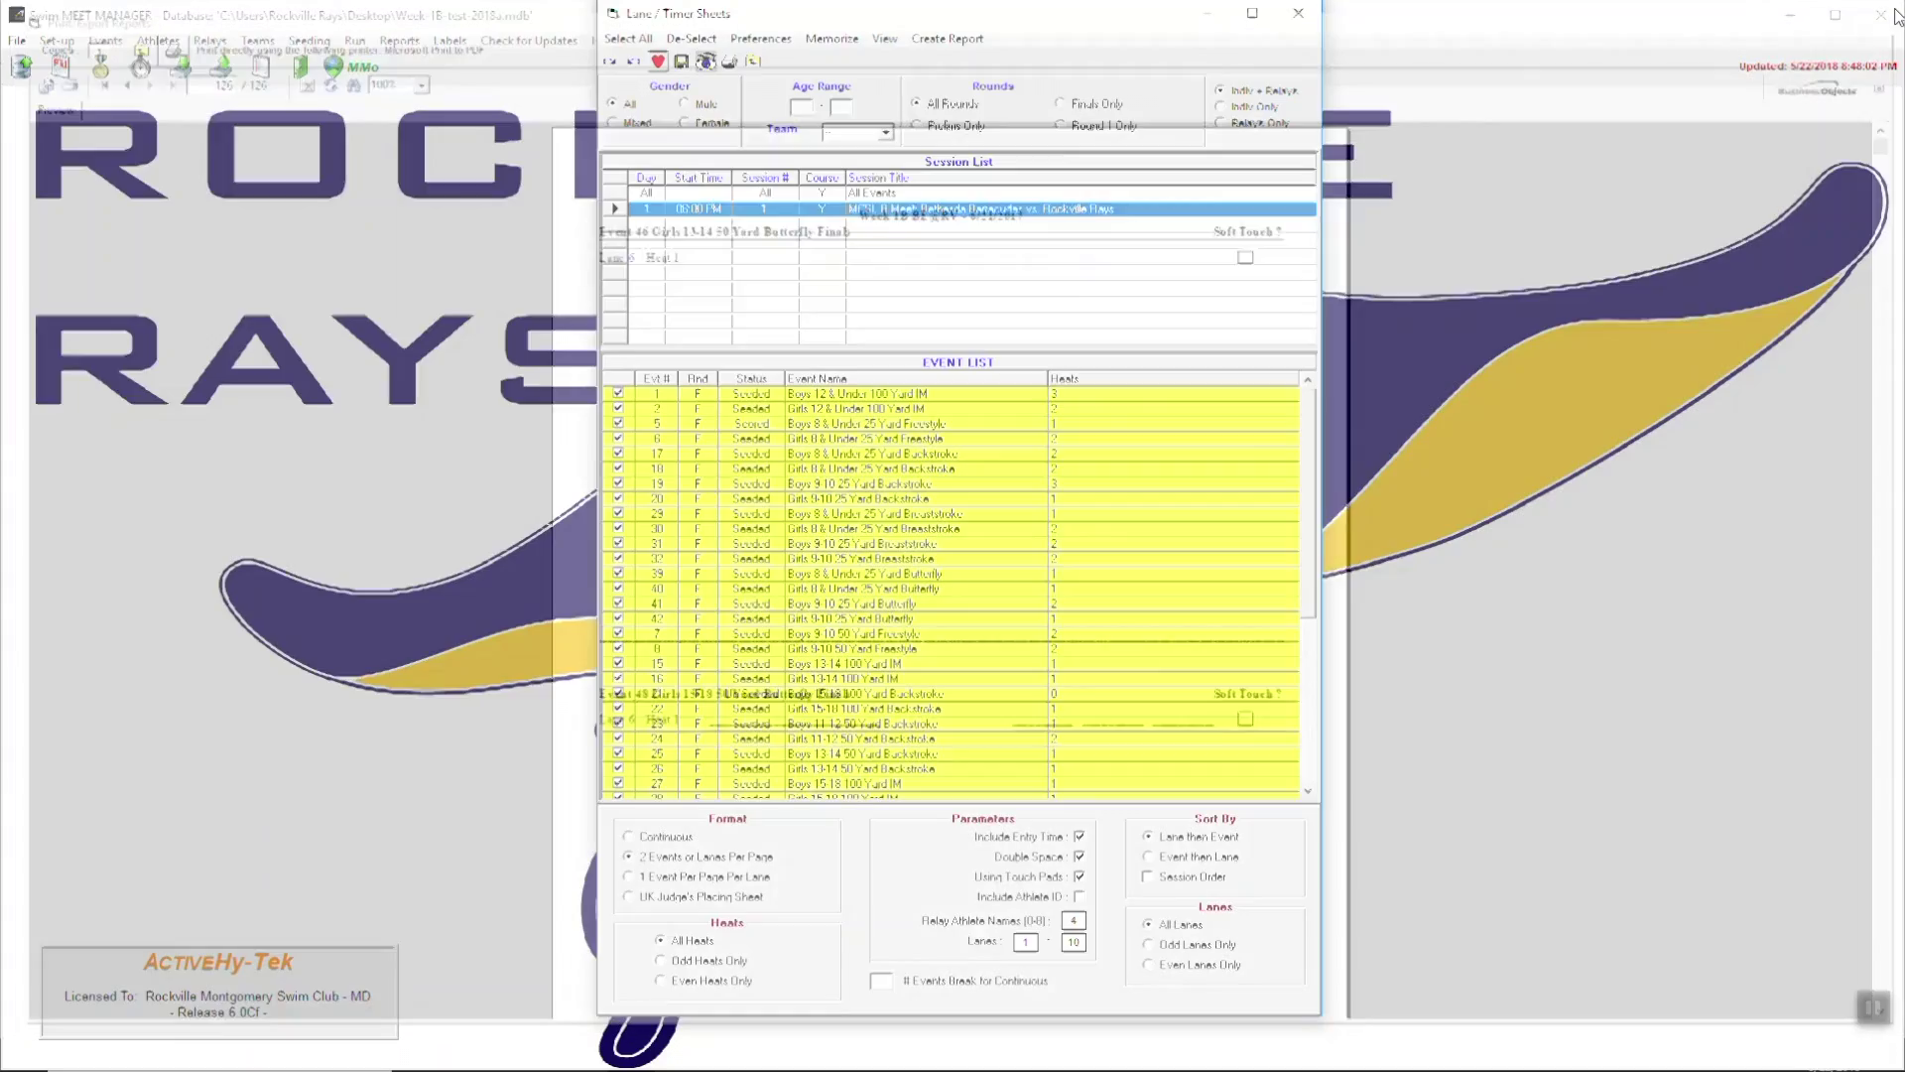
pyautogui.click(1298, 24)
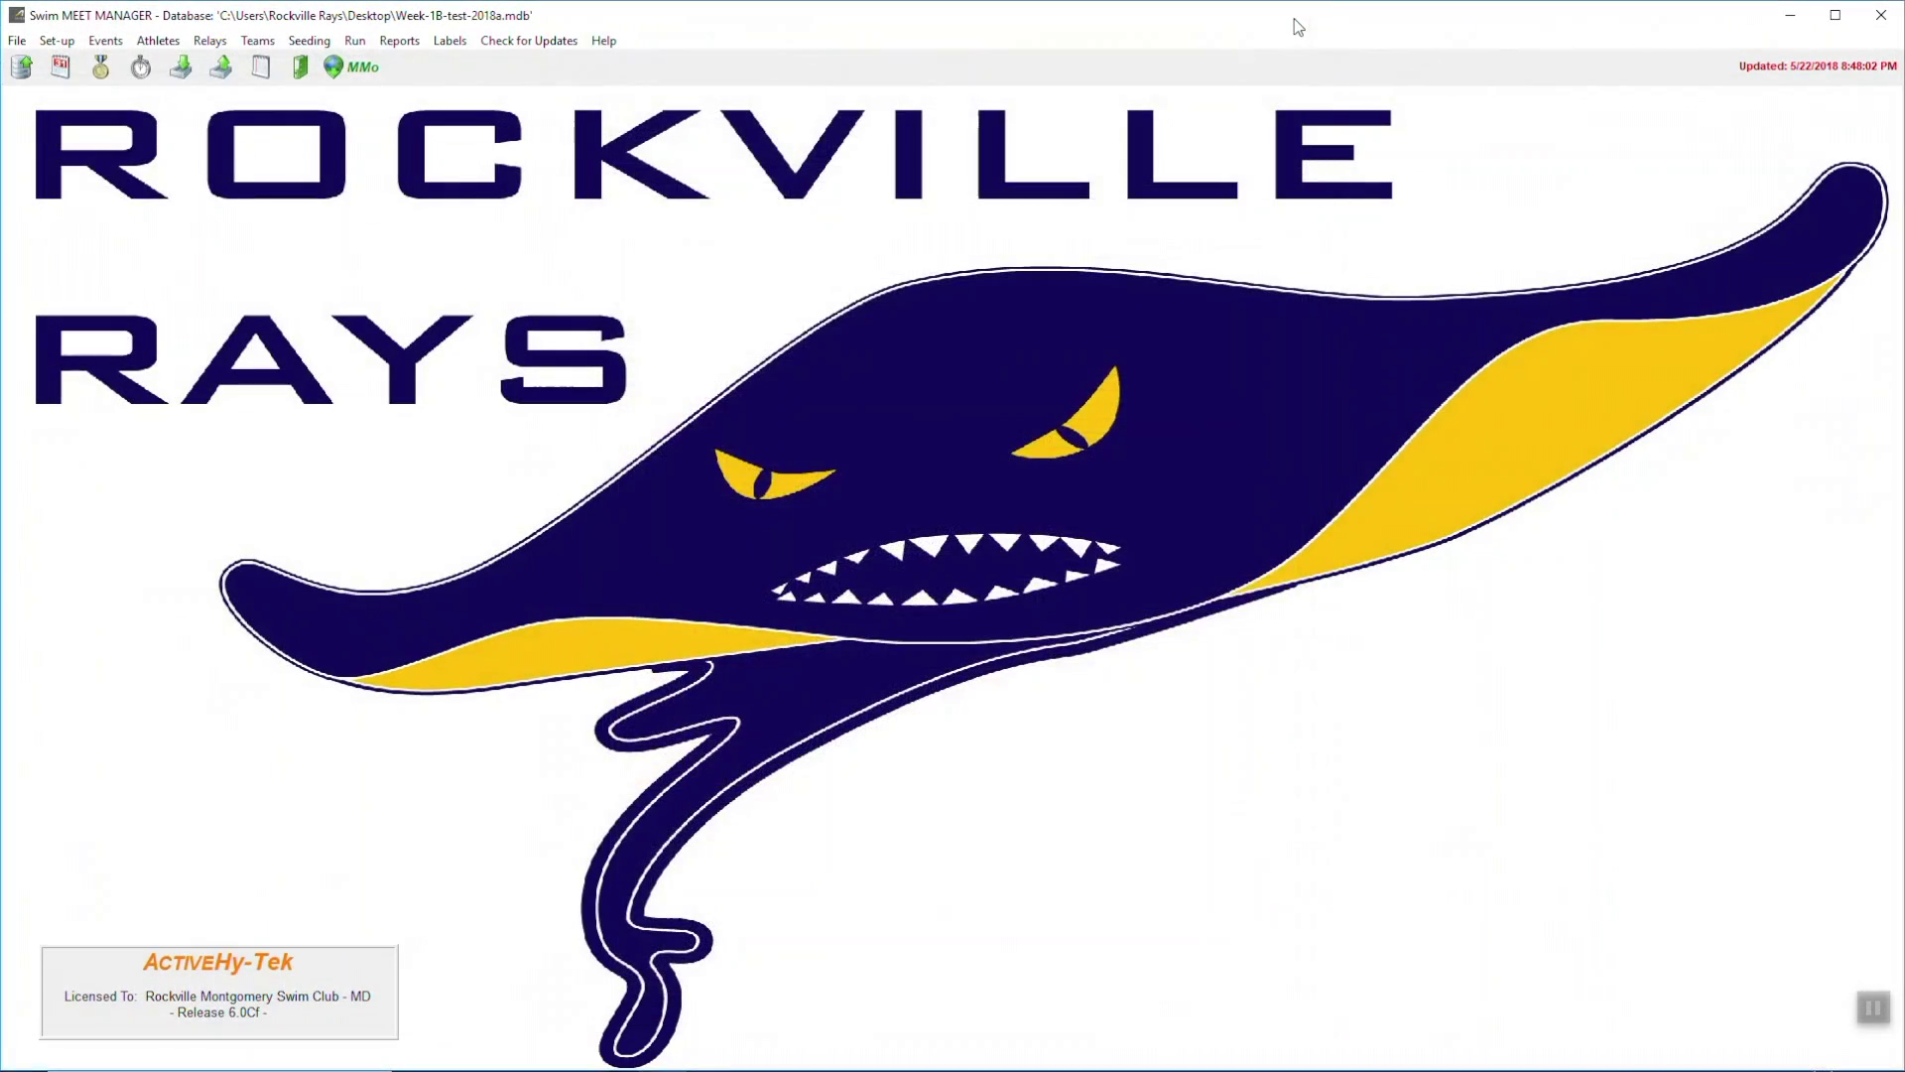